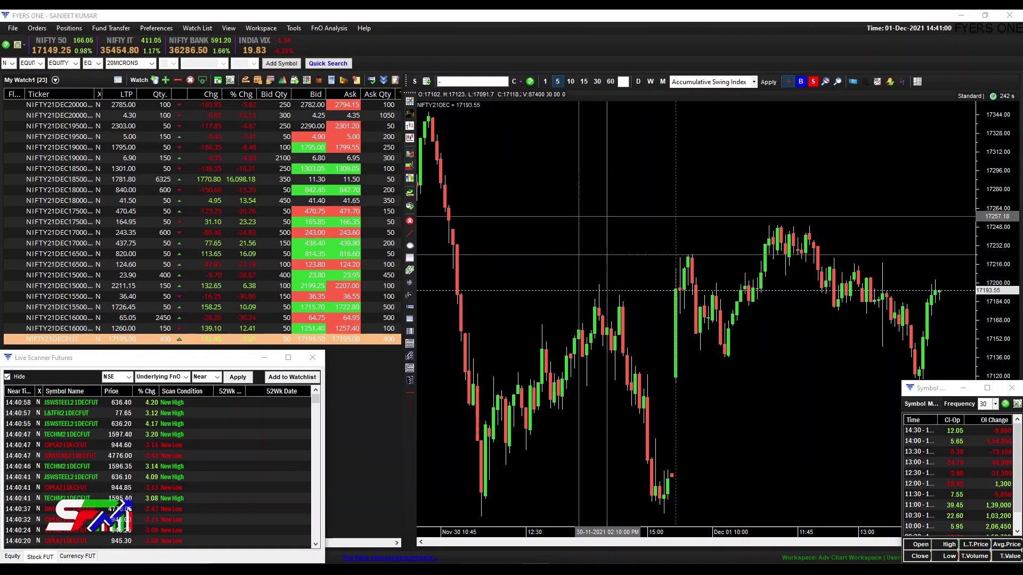
Open the option chain for NIFTY21DECFUT and reposition its window
right_click(76, 341)
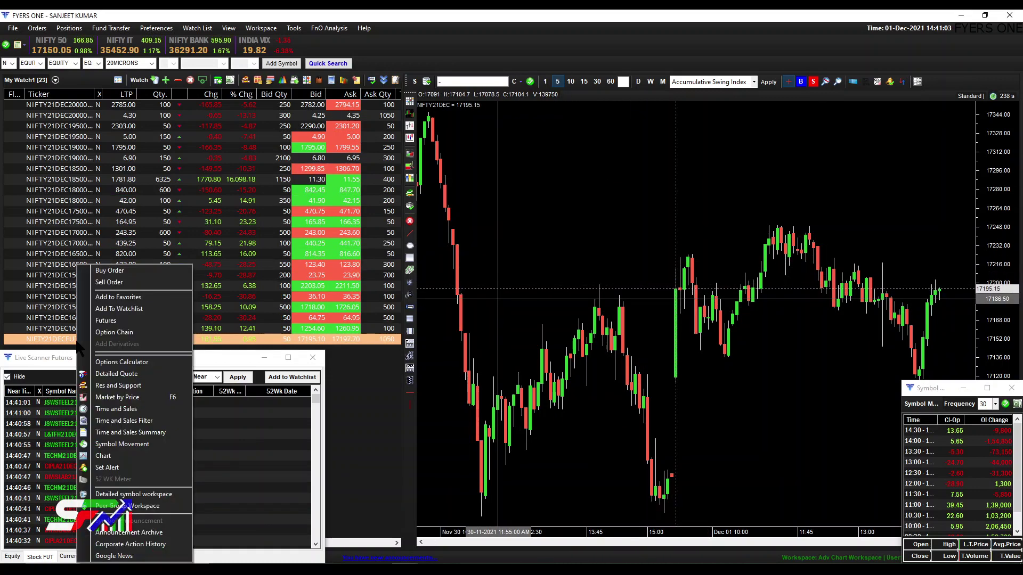
left_click(114, 332)
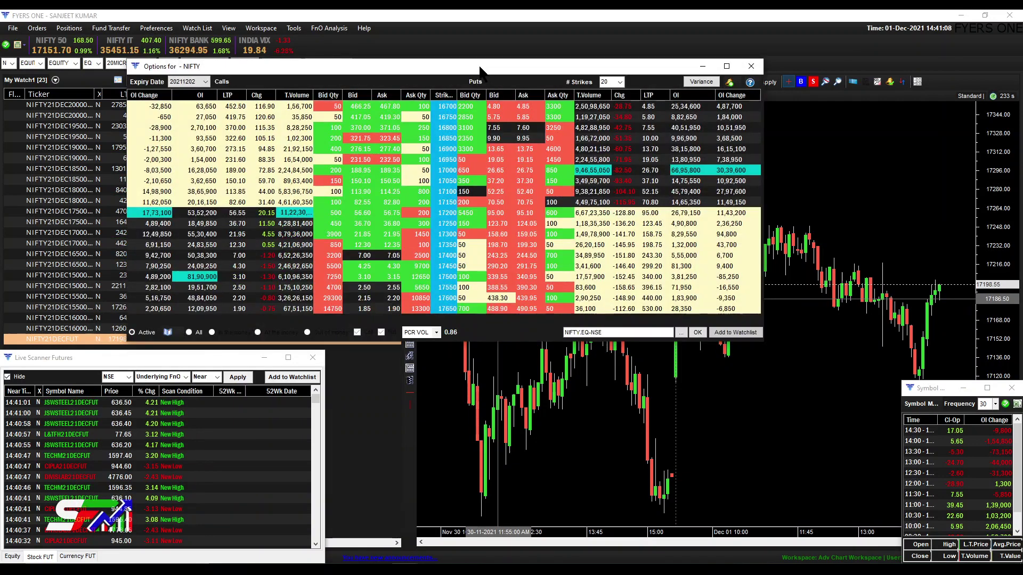
left_click_drag(482, 66, 593, 150)
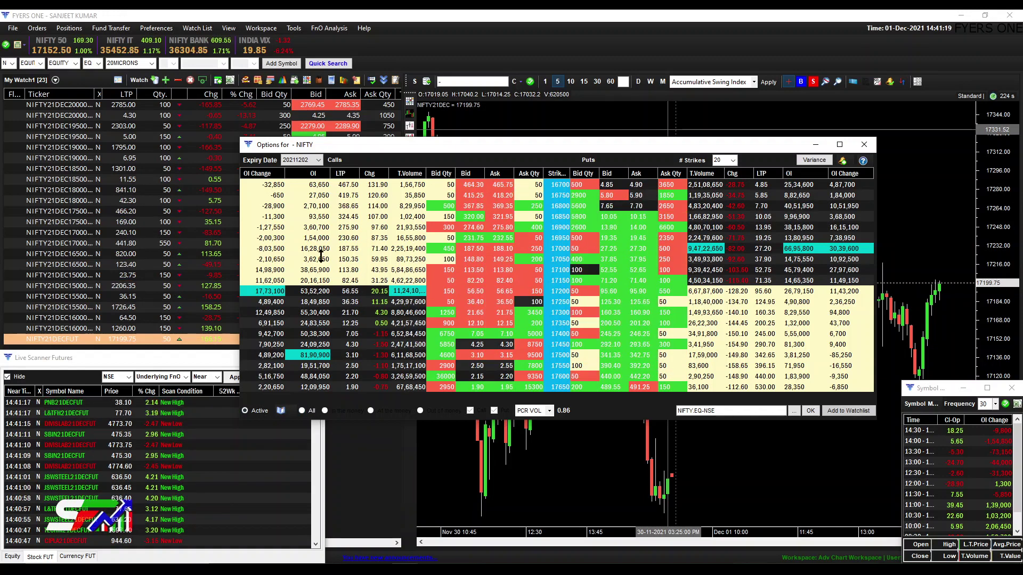
Switch the option chain to list view and link all symbols and columns to Excel
left_click(281, 413)
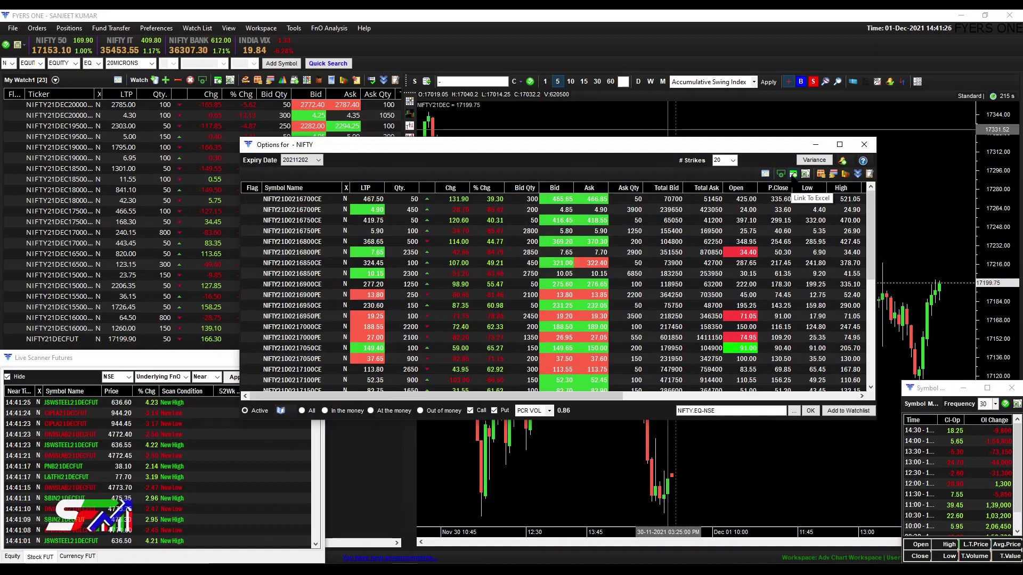
left_click(793, 174)
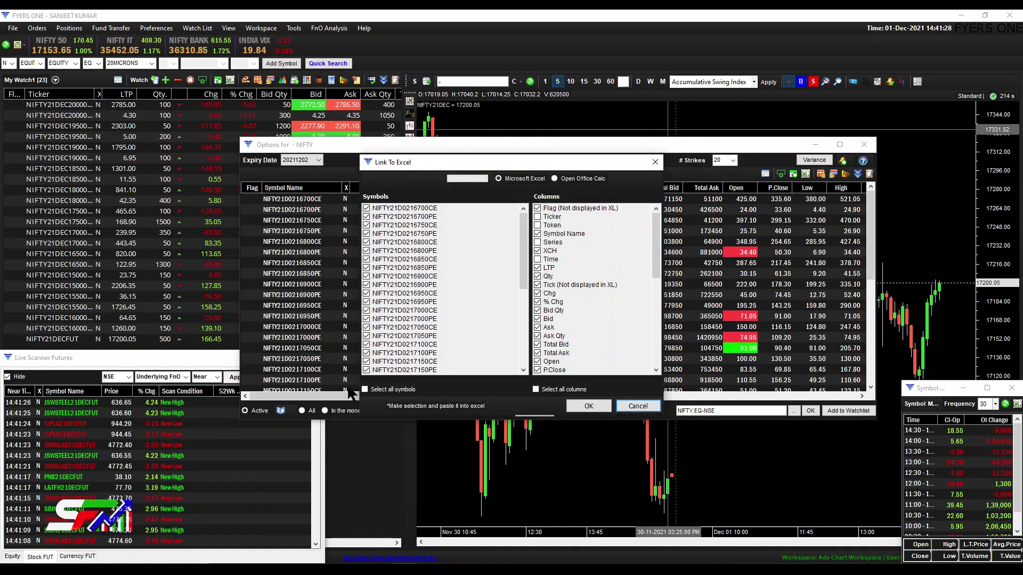
left_click(366, 390)
left_click(536, 389)
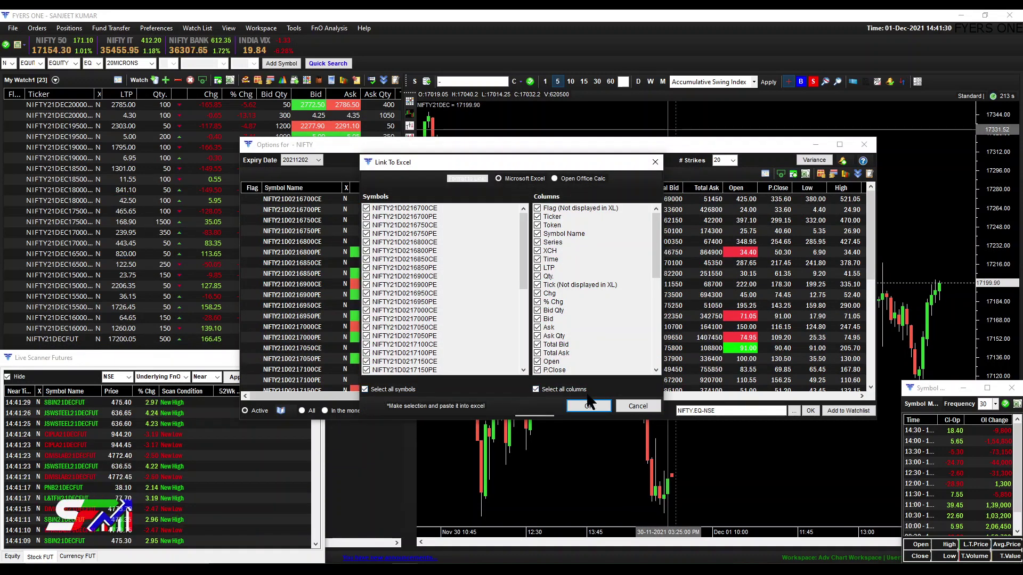
left_click(589, 407)
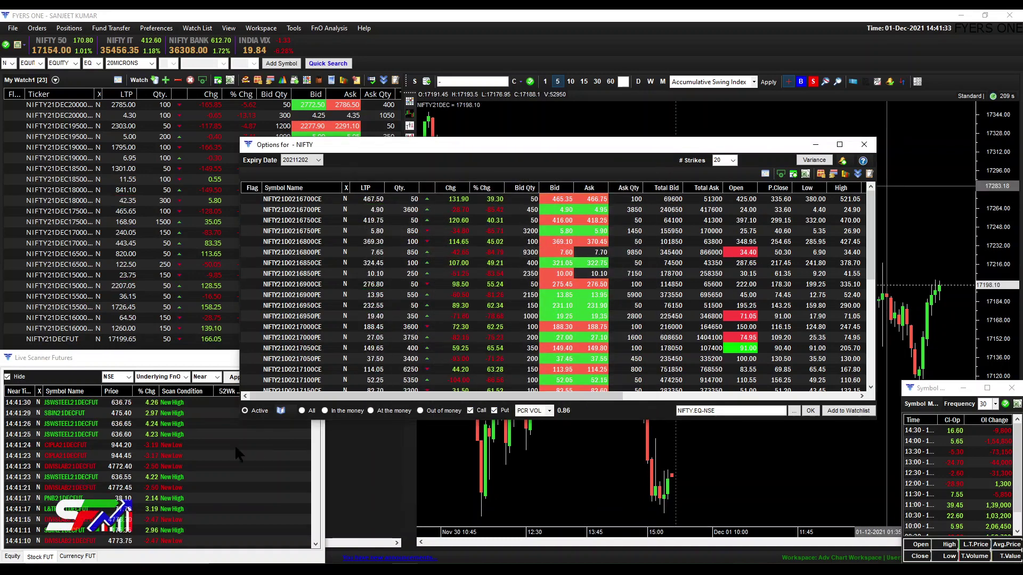
key("super")
Launch Excel 2013 as administrator and set the ribbon to Show Tabs and Commands
right_click(208, 268)
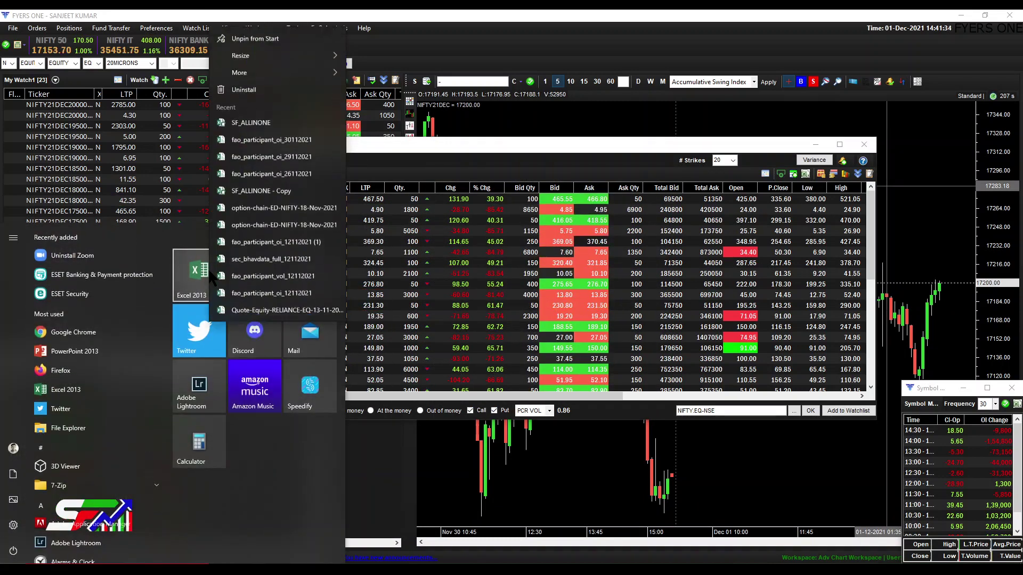
mouse_move(306, 54)
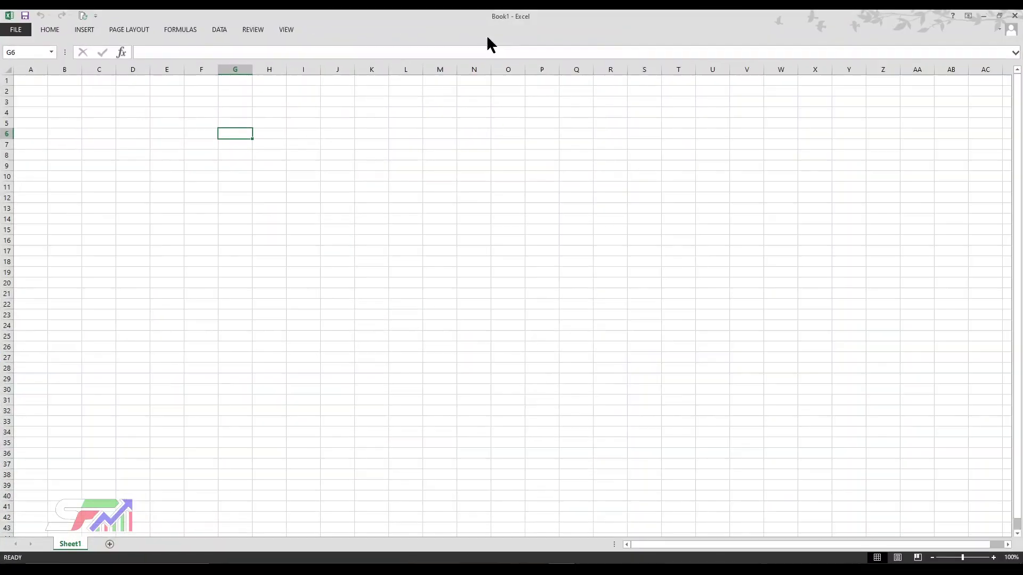
left_click(968, 16)
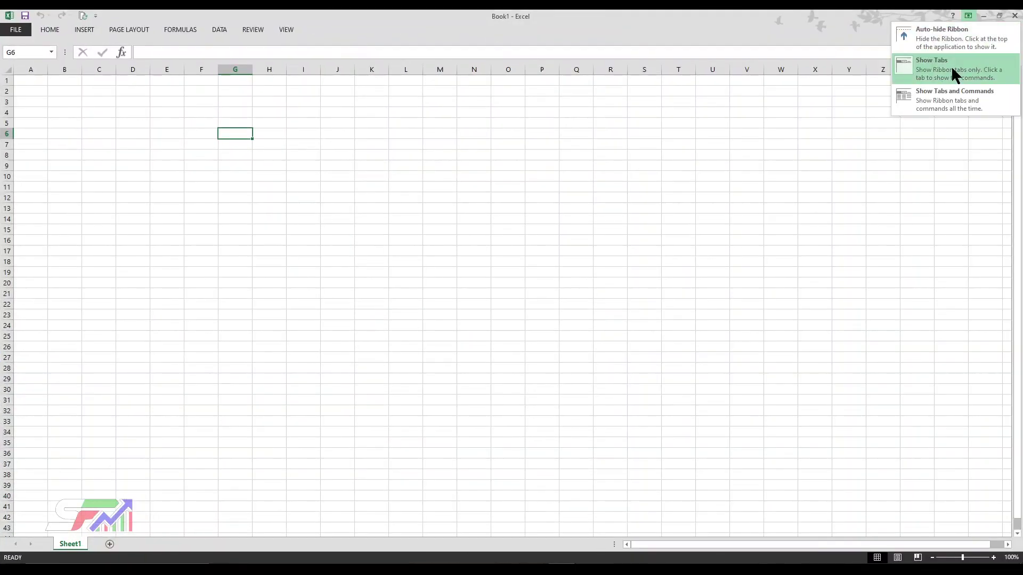
left_click(946, 96)
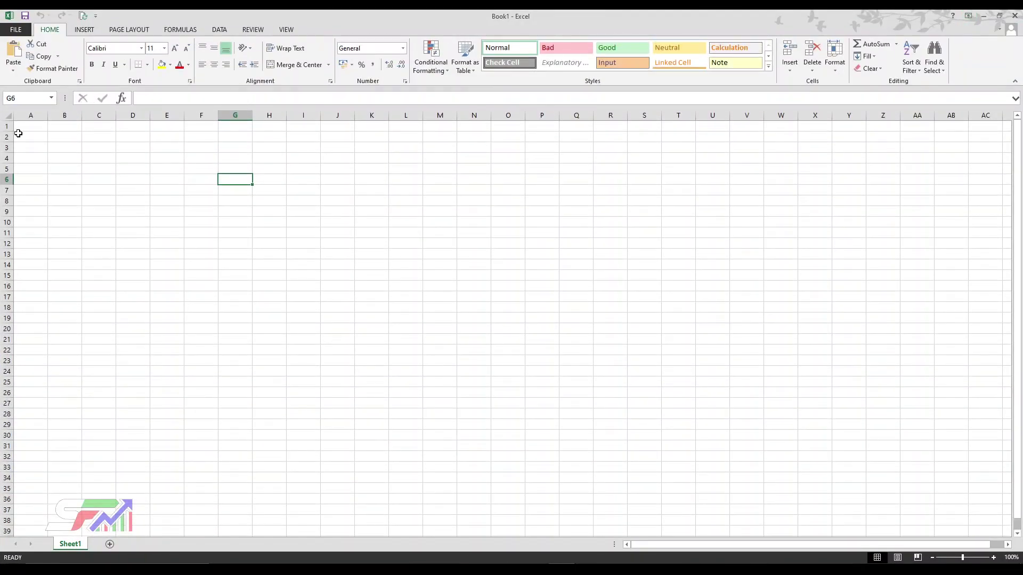
Paste the linked NIFTY option chain data at cell A1 and watch the live values
right_click(27, 126)
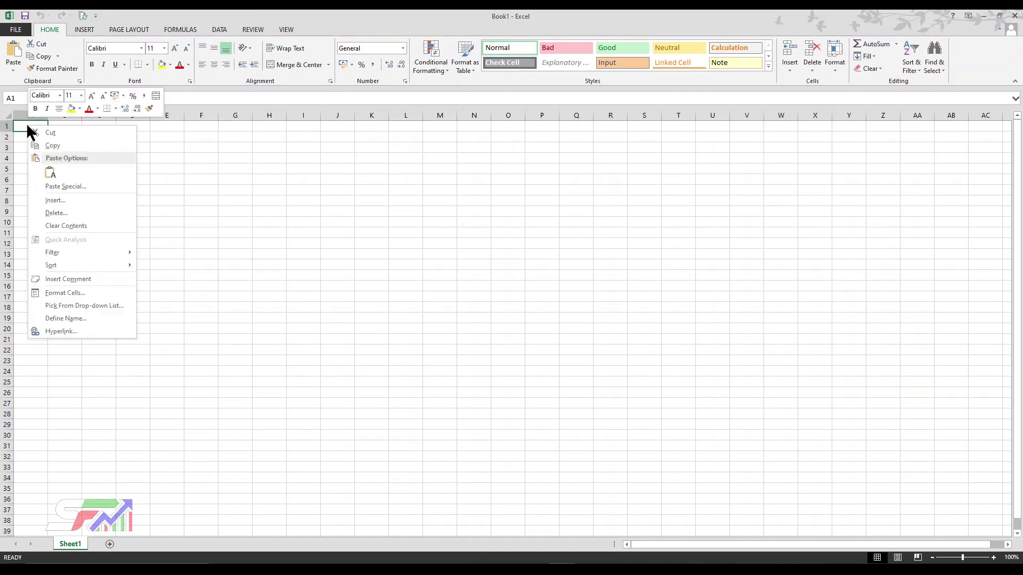
left_click(51, 173)
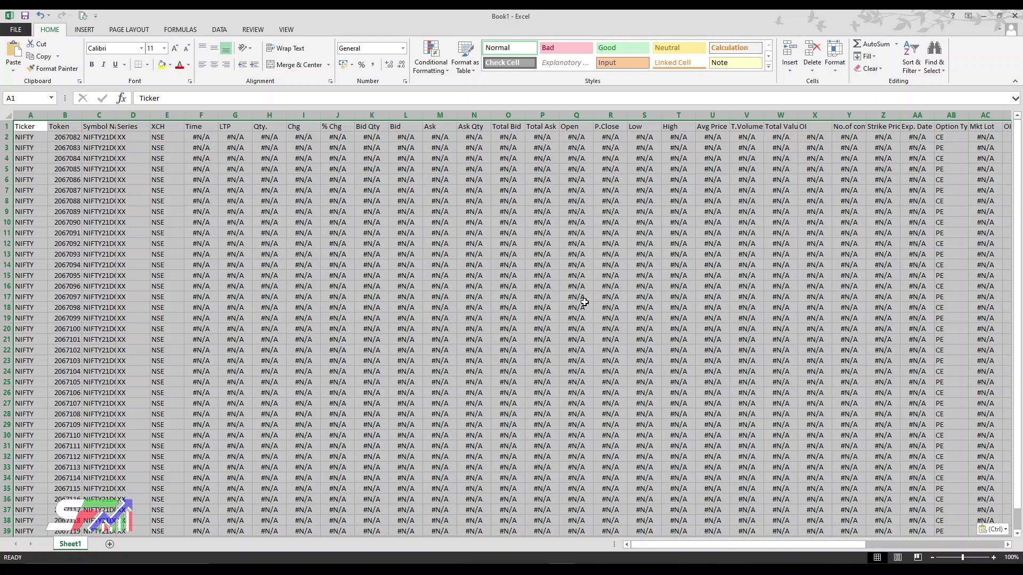
left_click(71, 158)
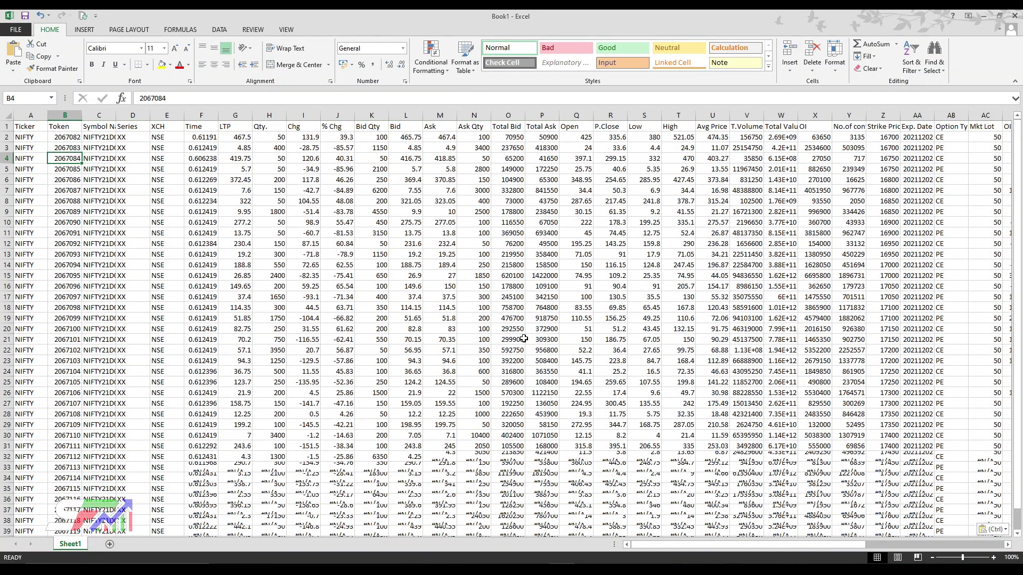
scroll(420, 298, "down", 4)
scroll(419, 298, "up", 4)
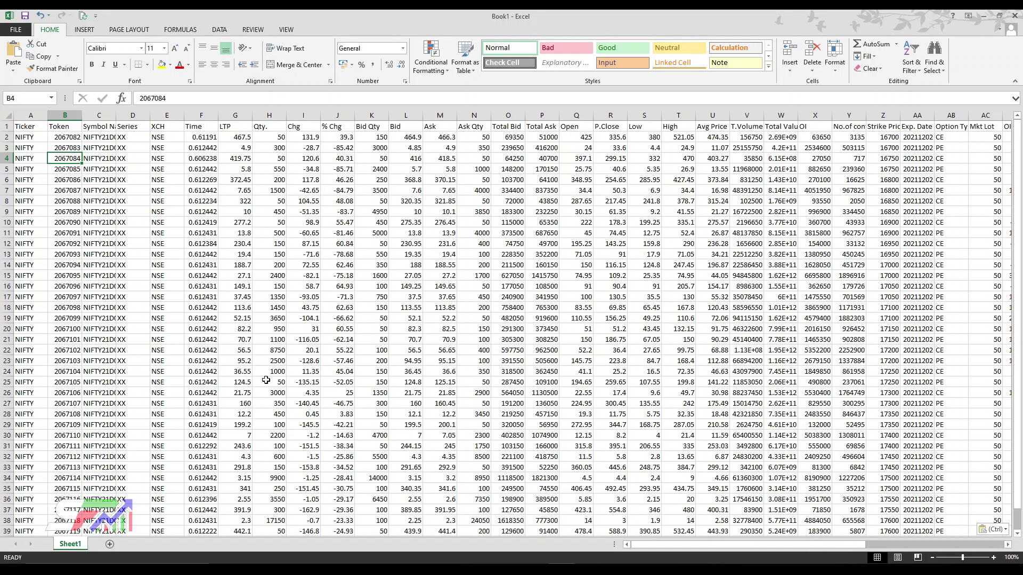
Select the full option chain range from A1 and insert a PivotTable on a new worksheet
left_click(29, 128)
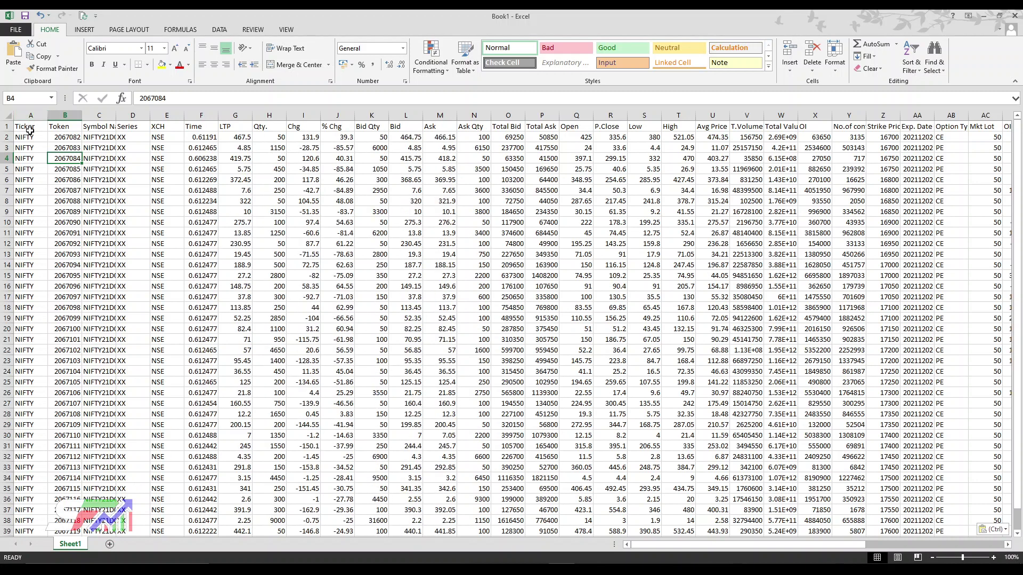
key("ctrl+shift+End")
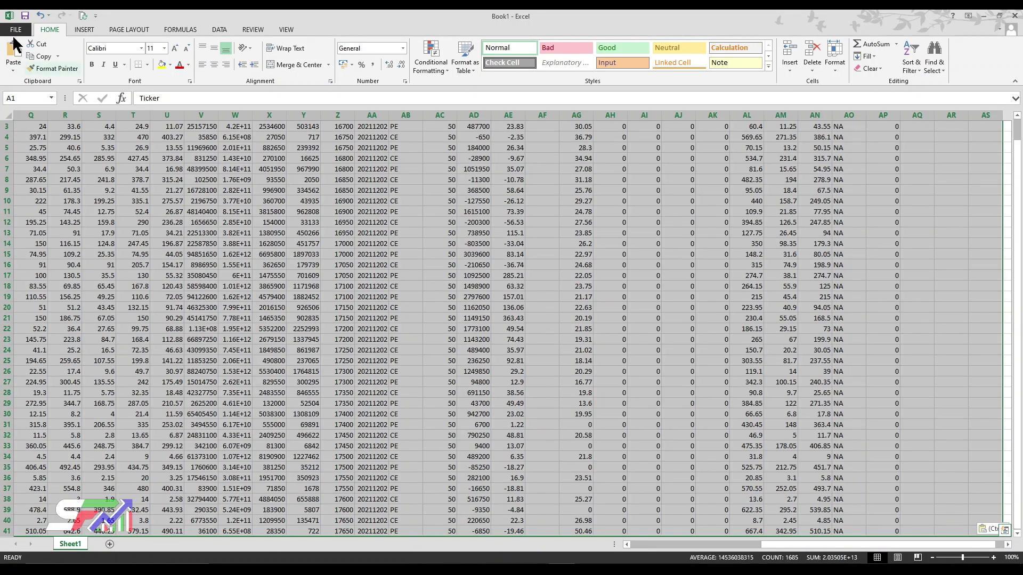
left_click(92, 31)
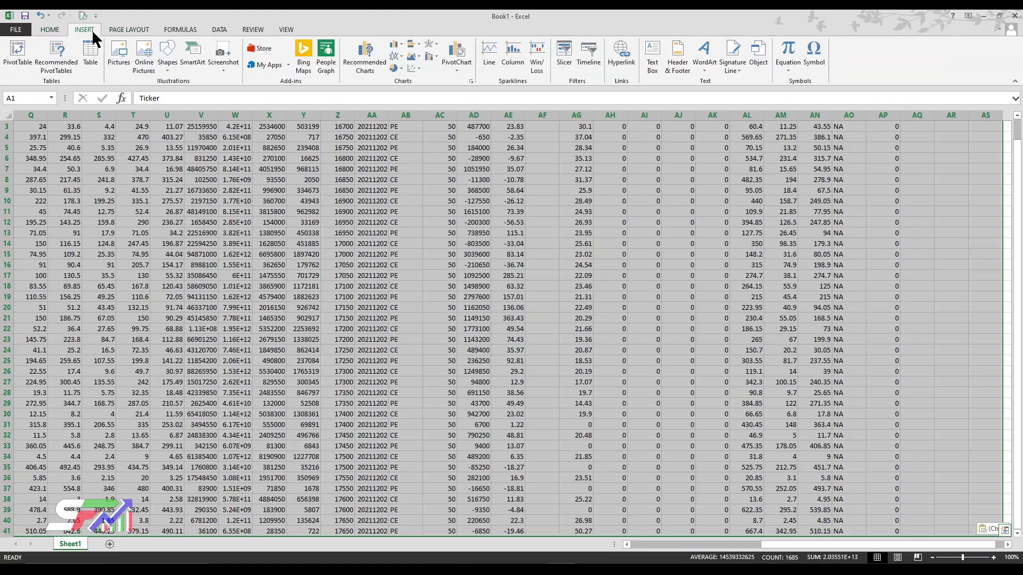
left_click(18, 53)
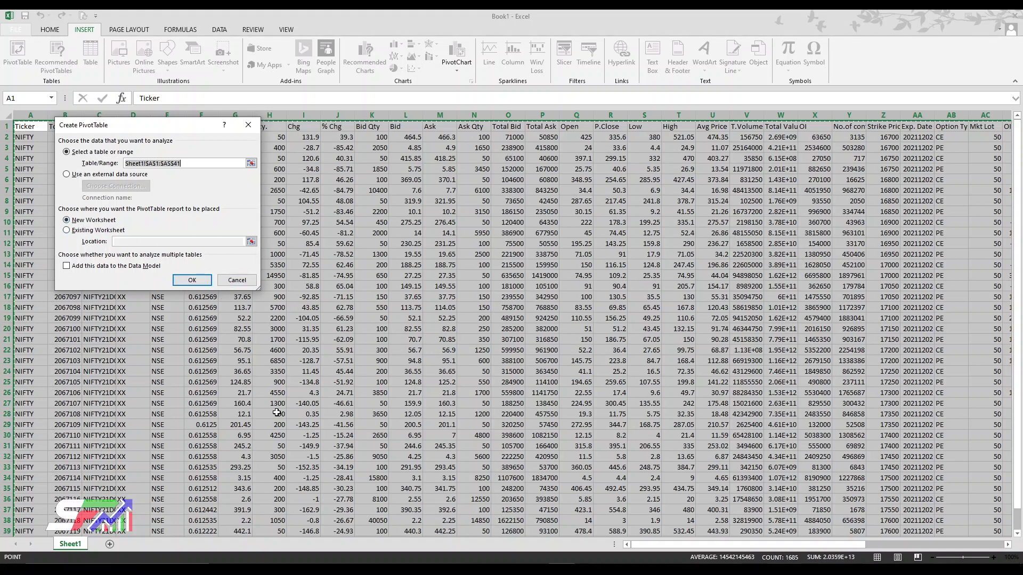
left_click(200, 277)
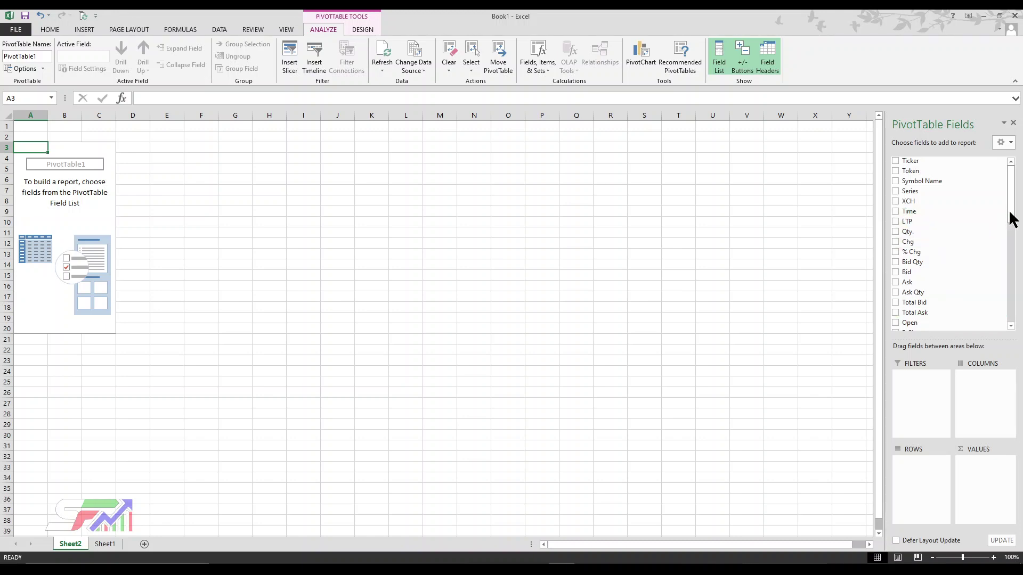
Put Option Type in pivot columns, Strike Price in rows, and OI in values
left_click_drag(1012, 219, 1006, 256)
left_click_drag(918, 301, 972, 383)
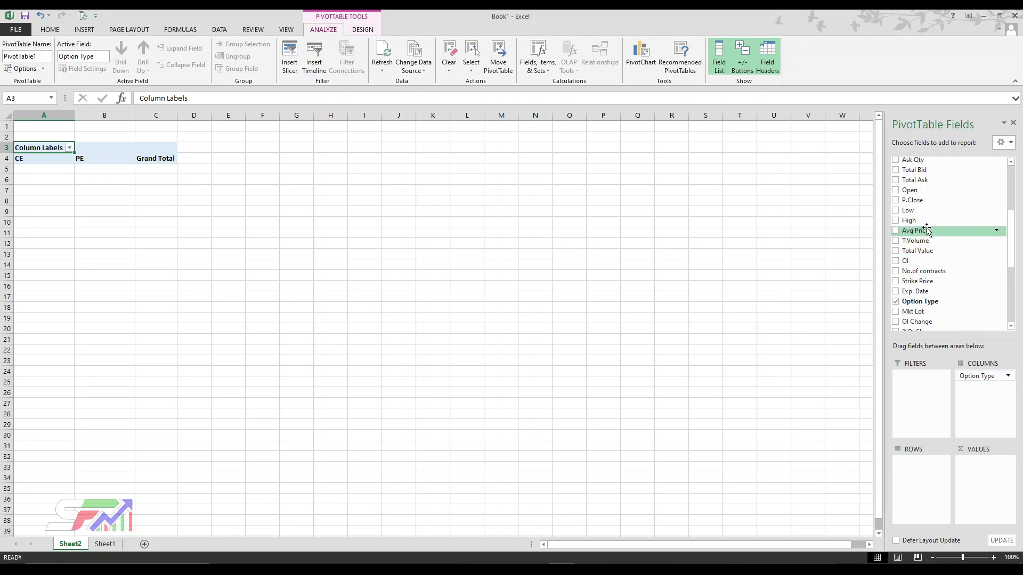
left_click_drag(936, 282, 919, 468)
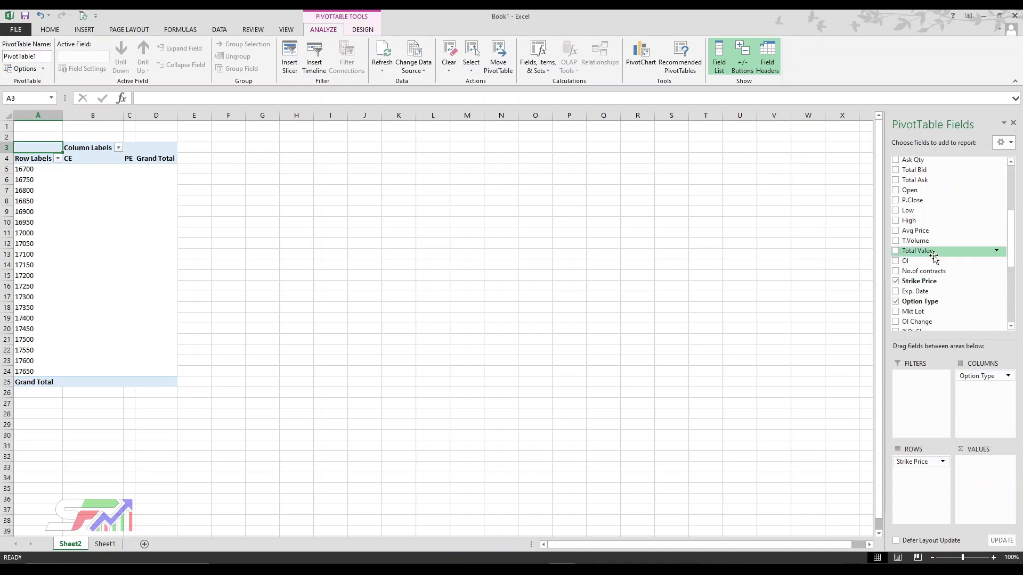
left_click_drag(936, 261, 991, 486)
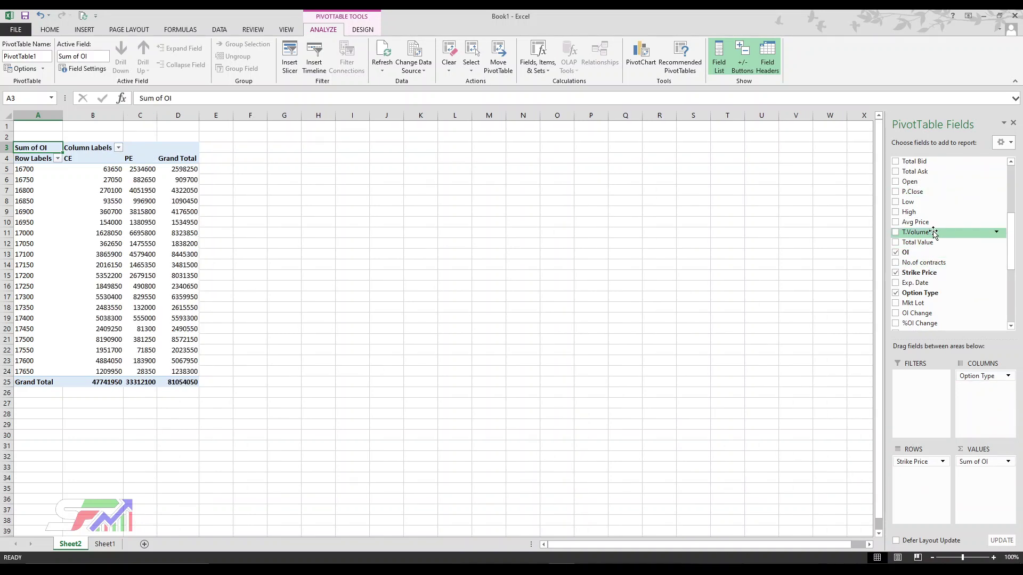
scroll(933, 229, "up", 4)
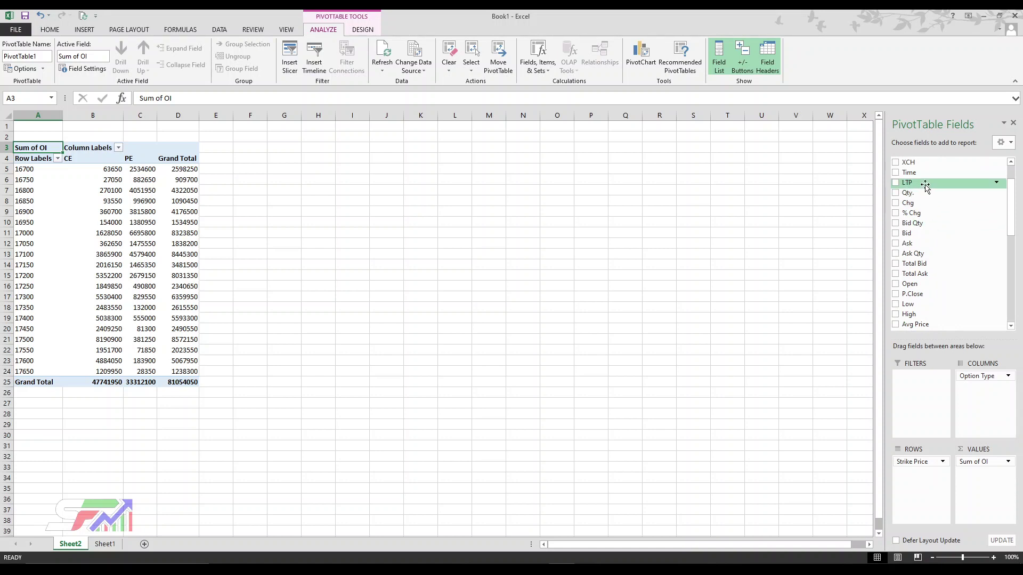
Add LTP, Chg and OI Change to the values, with LTP placed ahead of OI
left_click_drag(922, 183, 983, 487)
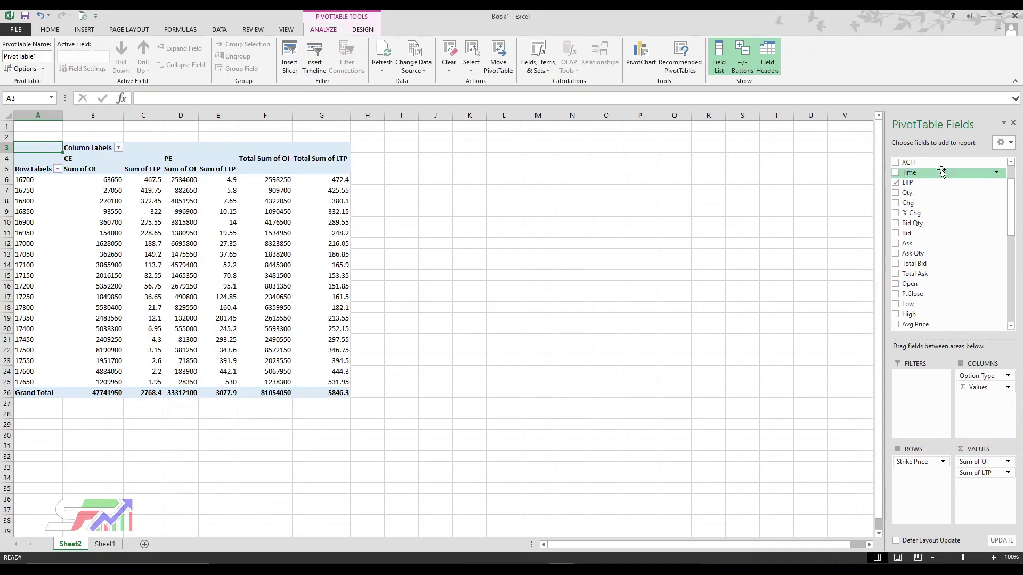
left_click_drag(929, 201, 974, 486)
scroll(954, 288, "down", 1)
scroll(954, 288, "down", 3)
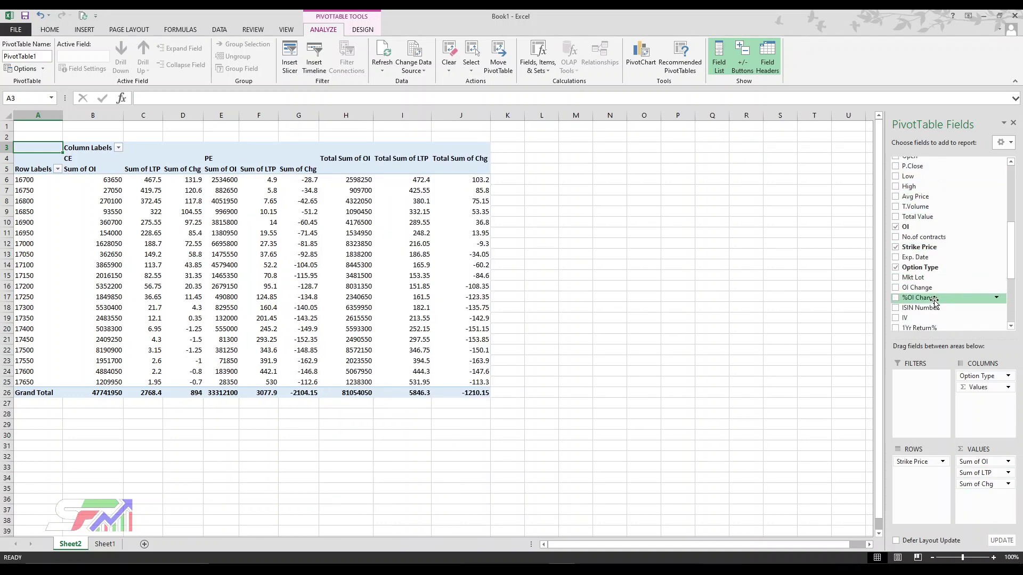
left_click_drag(956, 302, 990, 497)
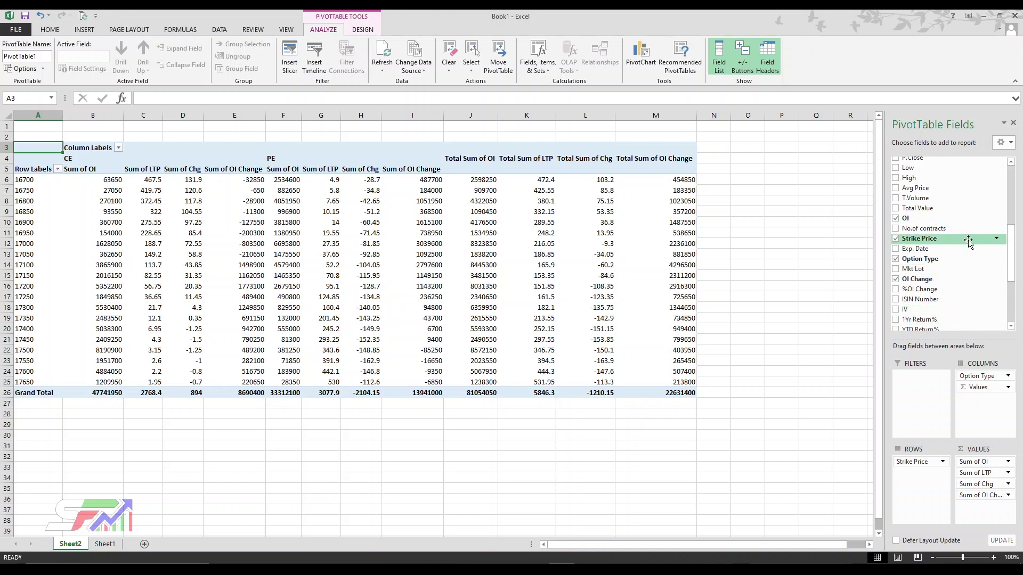
left_click_drag(970, 476, 983, 498)
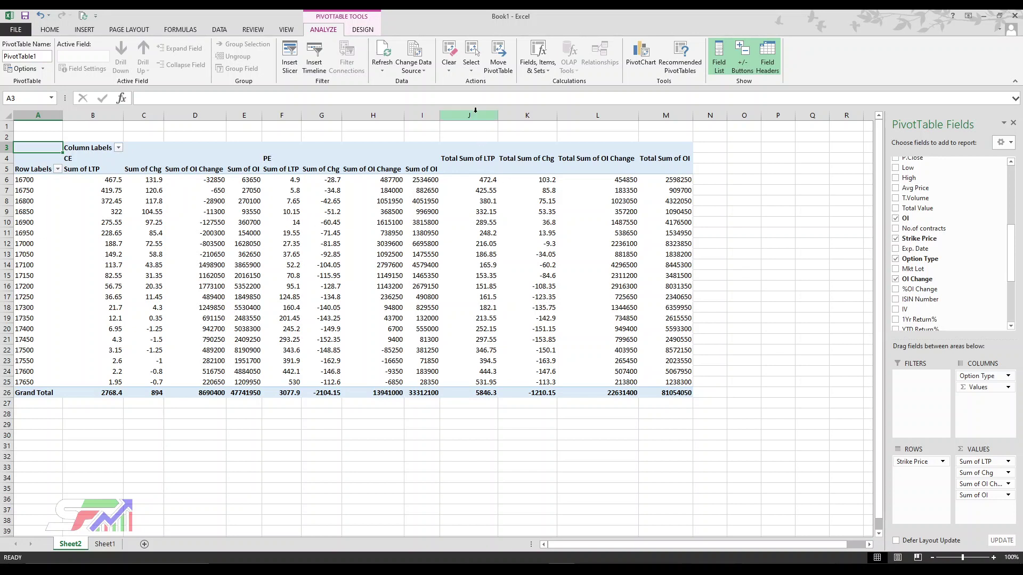
Hide the grand total columns J to M
left_click_drag(475, 110, 658, 110)
right_click(646, 110)
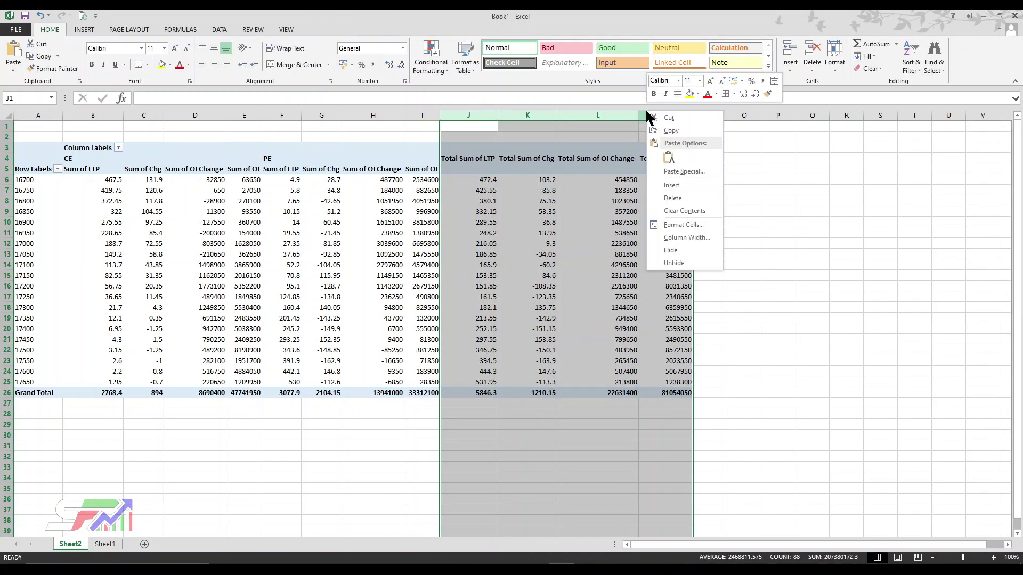
left_click(672, 250)
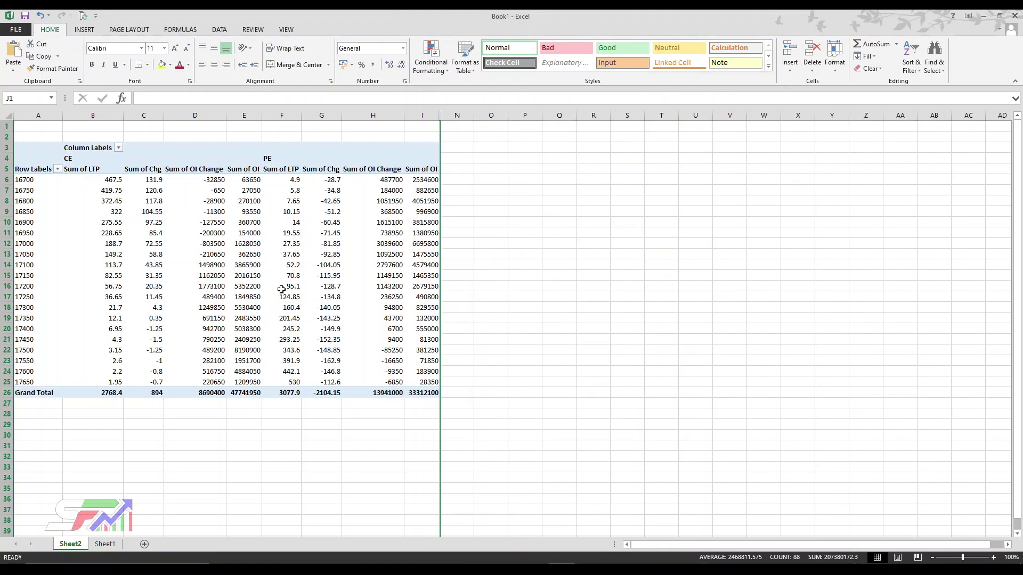
mouse_move(195, 204)
Apply pink solid-fill data bars to the CE and PE Sum of OI columns
mouse_move(250, 179)
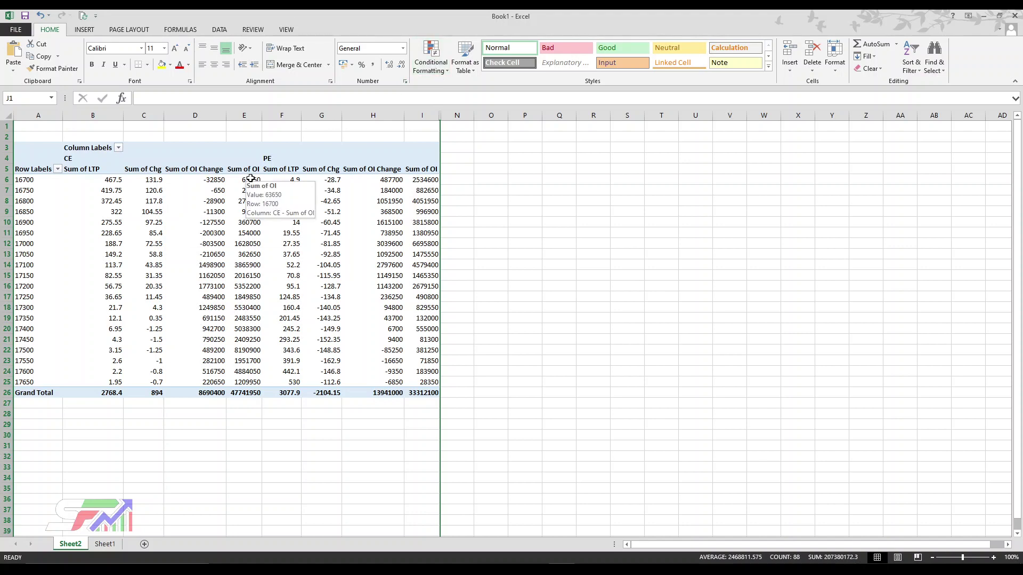
left_click_drag(250, 178, 236, 382)
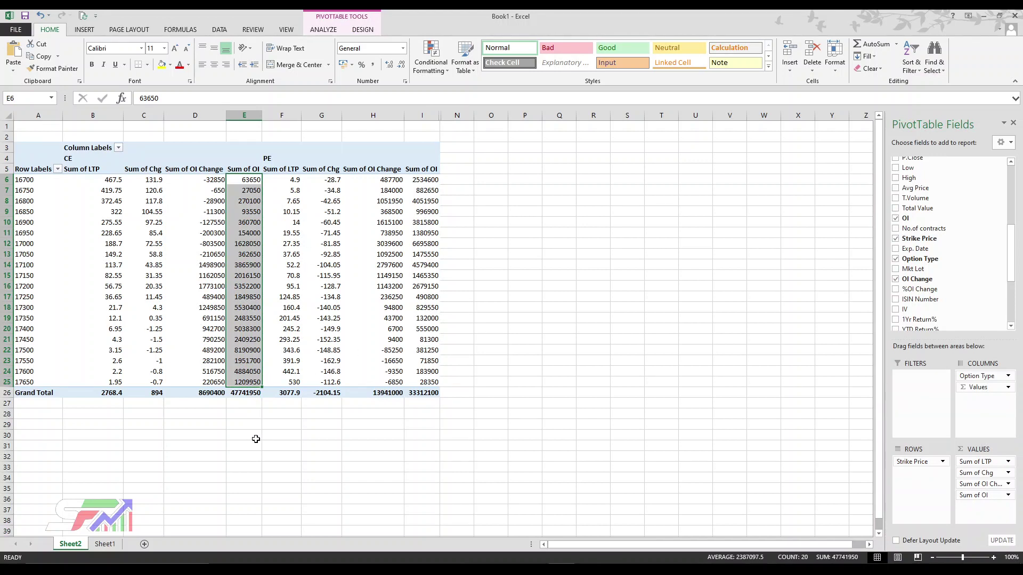
left_click_drag(427, 183, 412, 387, "ctrl")
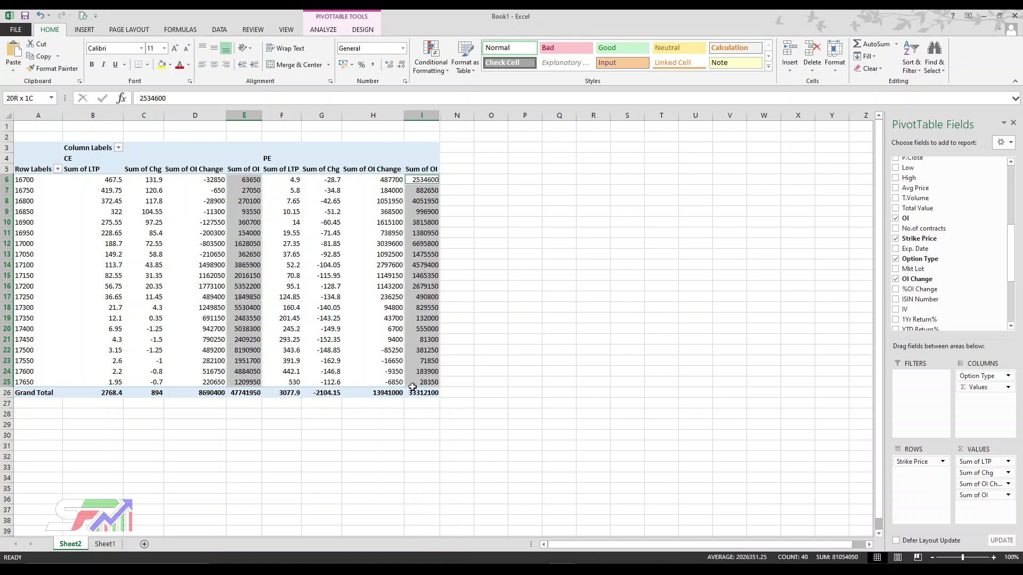
left_click(439, 69)
mouse_move(459, 132)
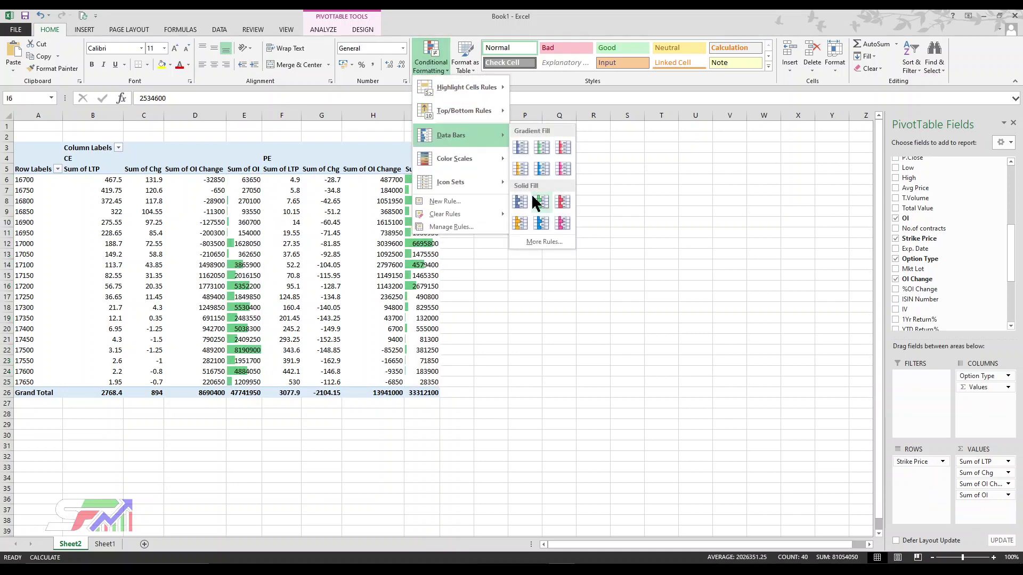
left_click(562, 224)
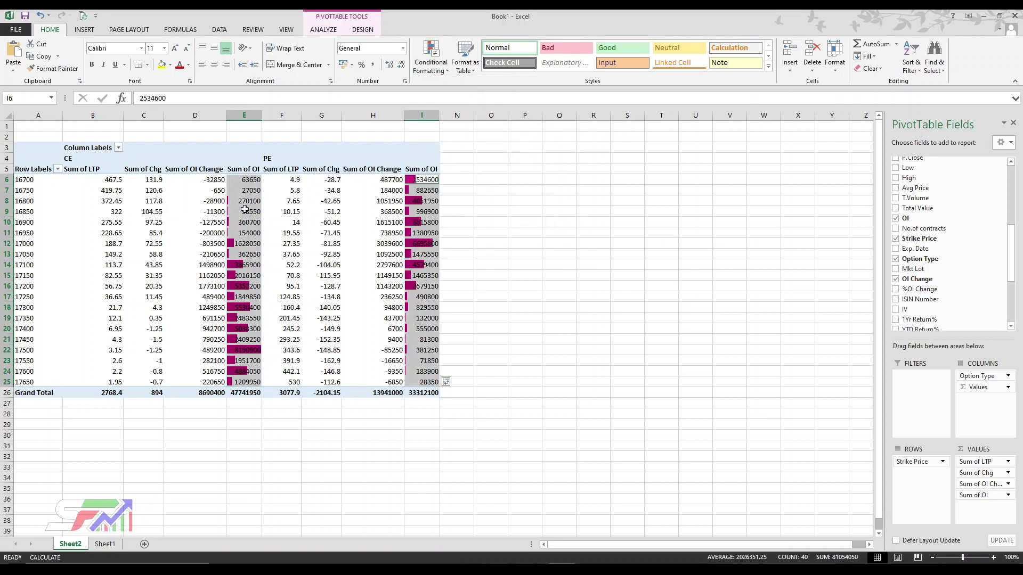
Apply blue solid-fill data bars to the CE and PE Sum of OI Change columns
left_click_drag(203, 183, 203, 383)
left_click_drag(385, 384, 383, 180)
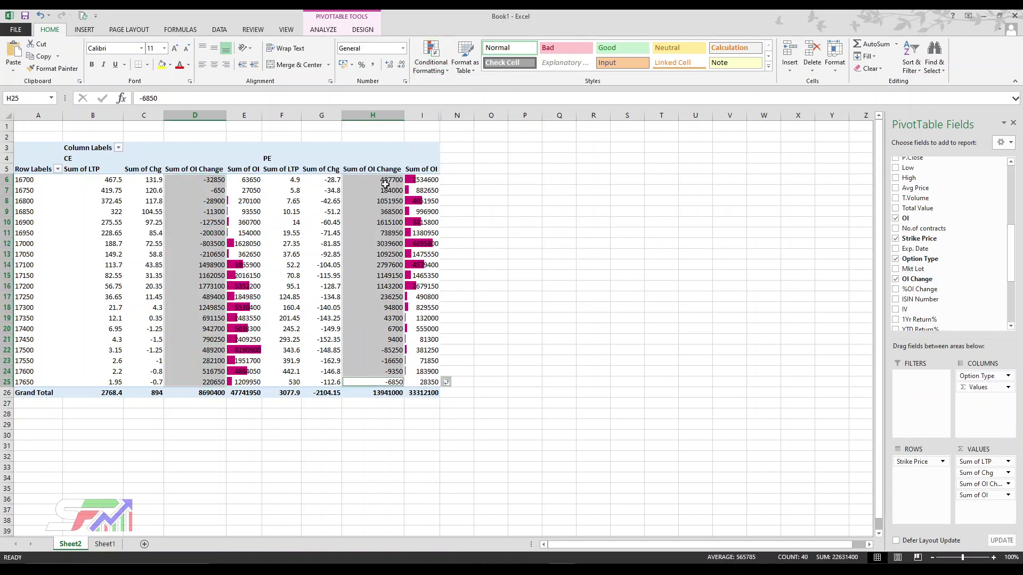
left_click(431, 67)
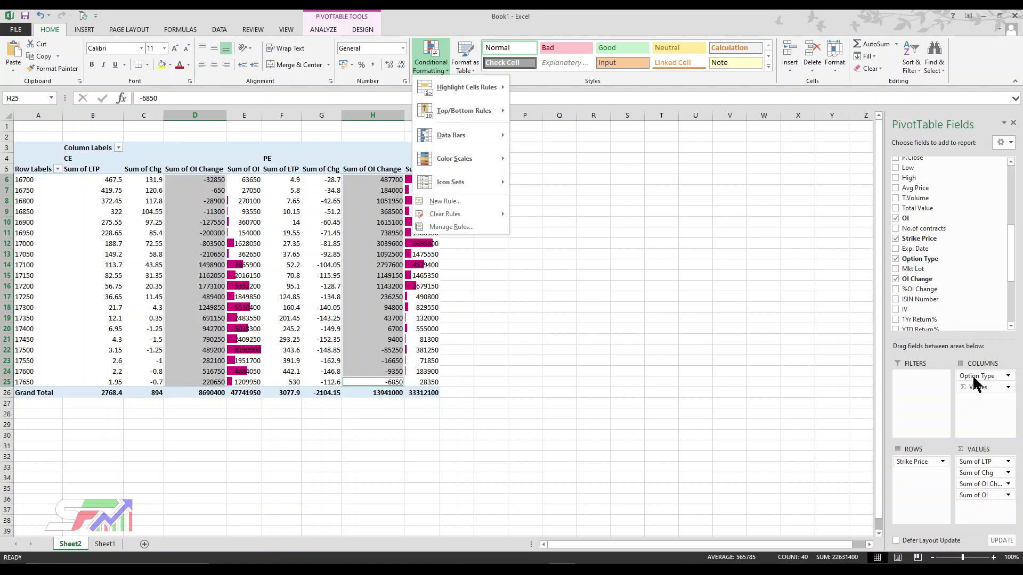
mouse_move(469, 135)
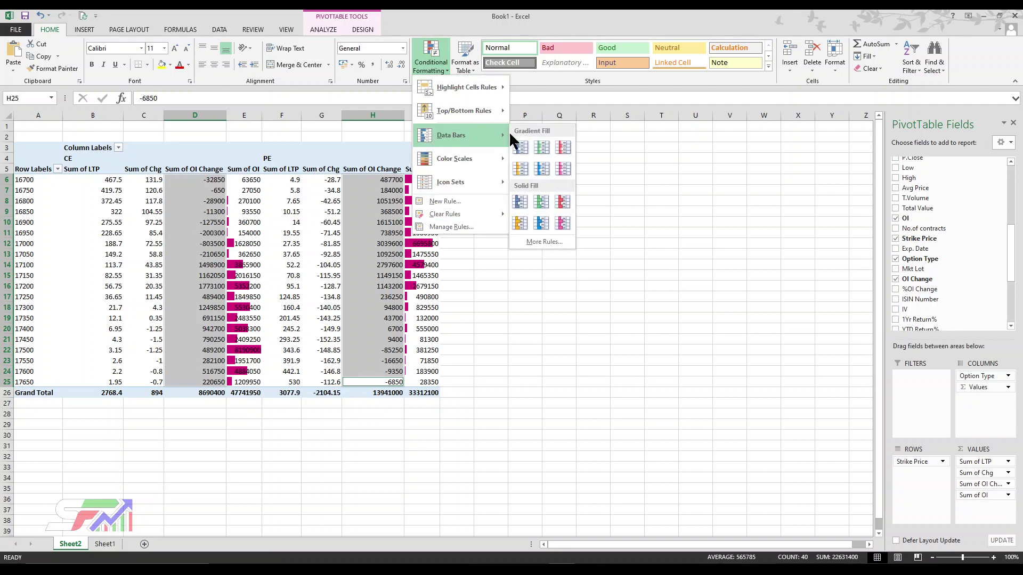
left_click(523, 202)
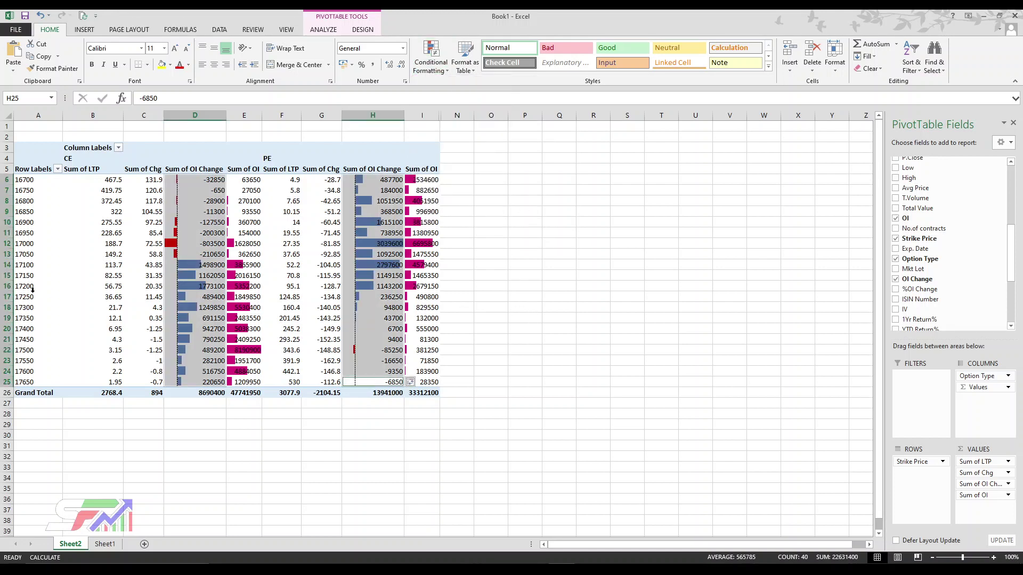
Fill row 15, the 17150 strike row, with yellow
left_click(9, 266)
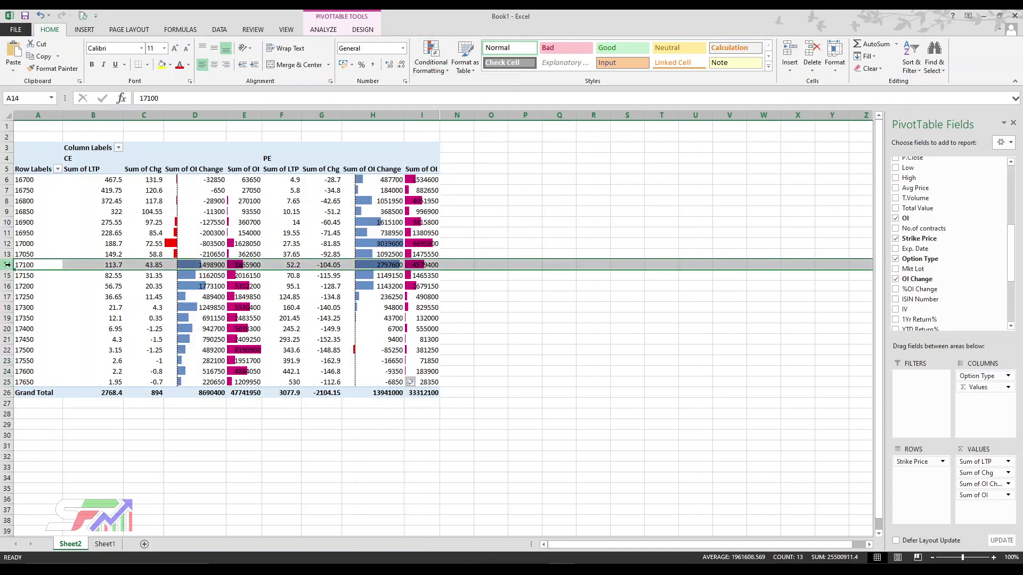
left_click(9, 275)
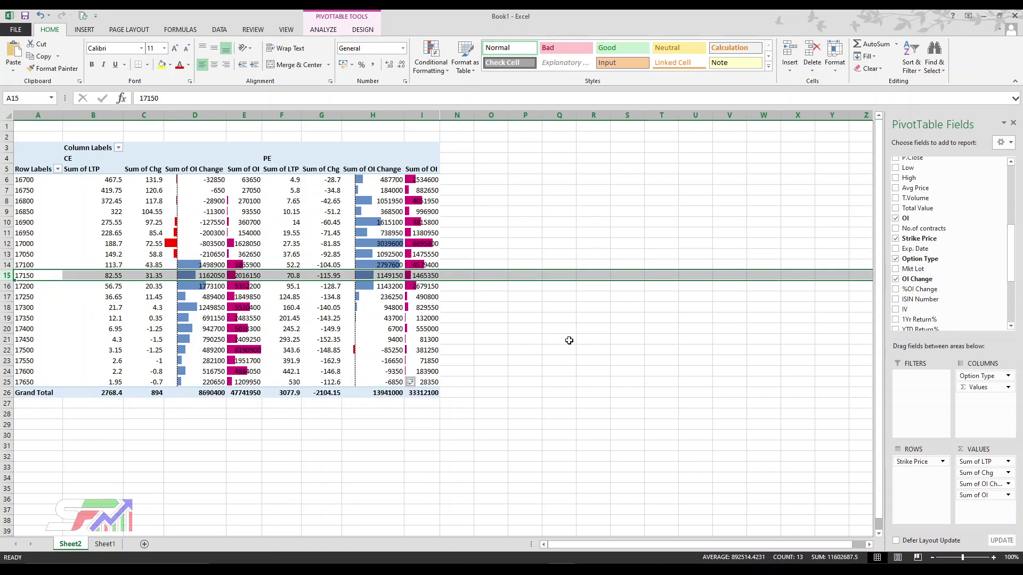
left_click(162, 65)
left_click(516, 319)
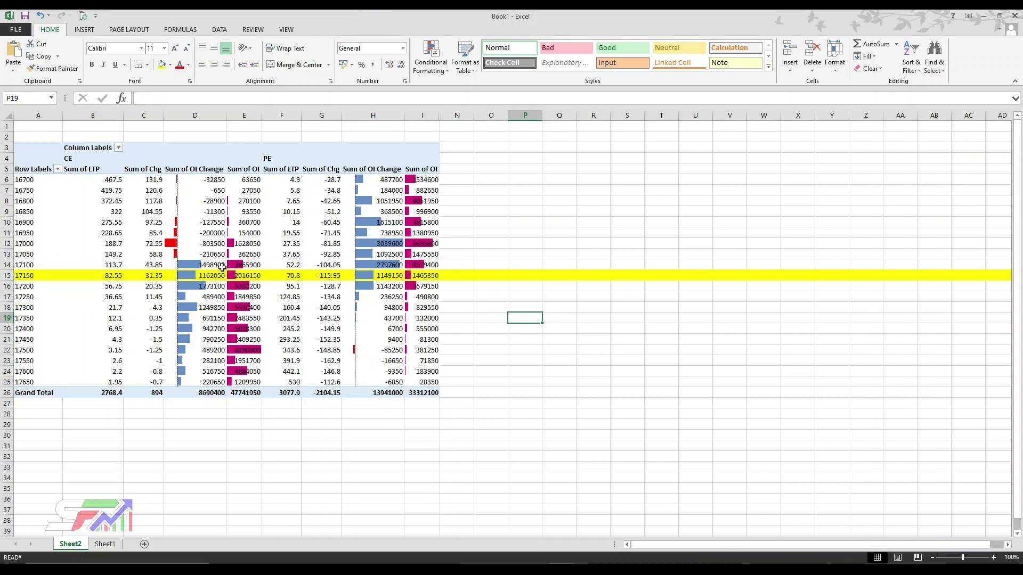
left_click(41, 276)
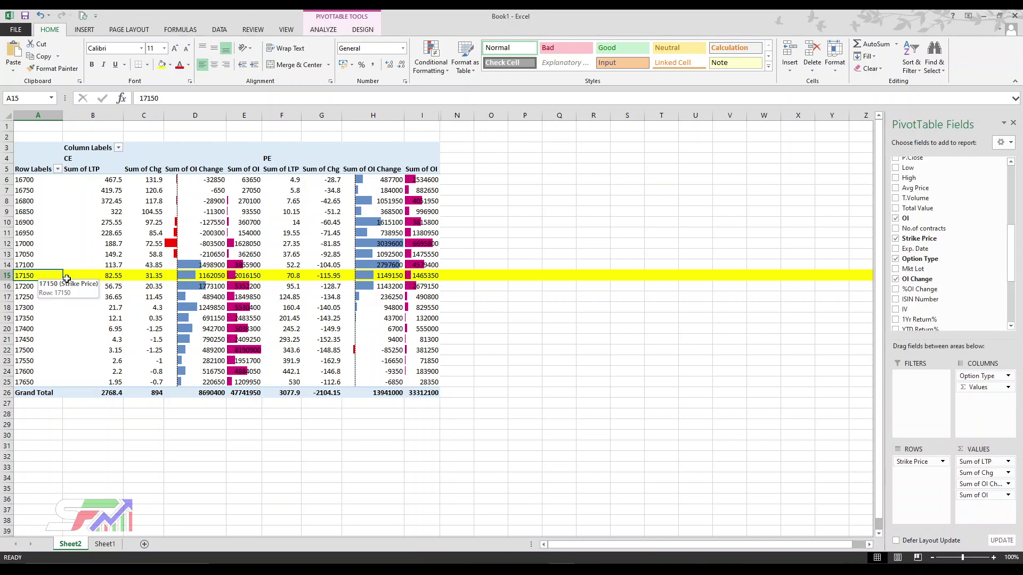
Check the raw data on Sheet1, then return to the Sheet2 pivot
left_click(104, 544)
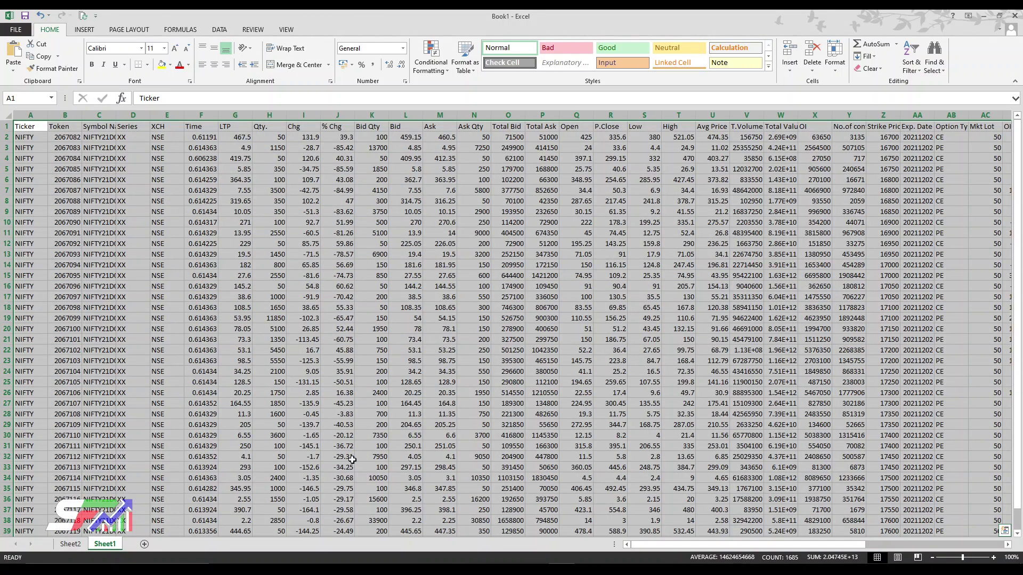
left_click(71, 542)
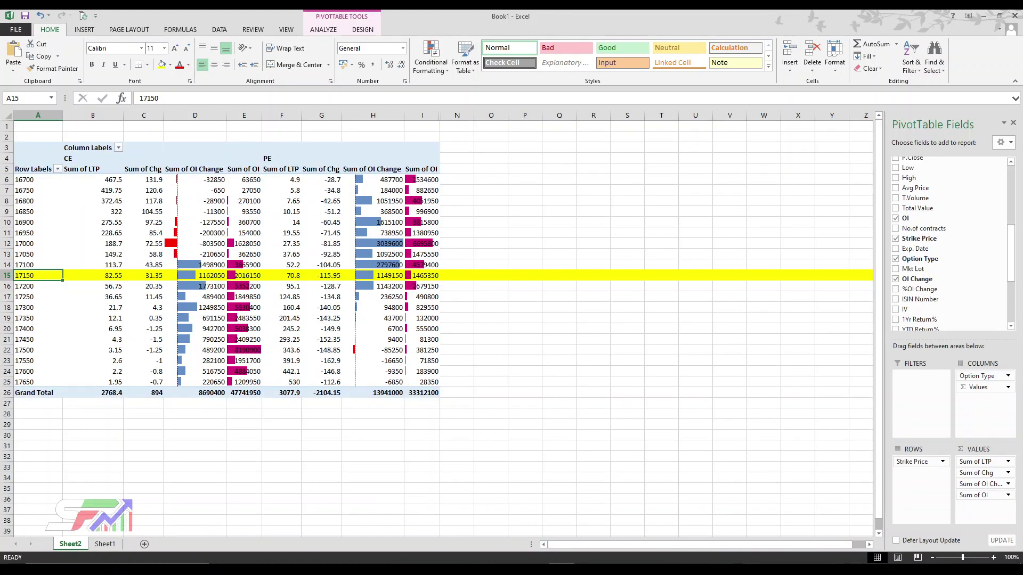
left_click_drag(1007, 269, 1009, 309)
scroll(933, 267, "up", 1)
Add IV to the pivot values and unhide columns J to M
left_click_drag(905, 239, 975, 506)
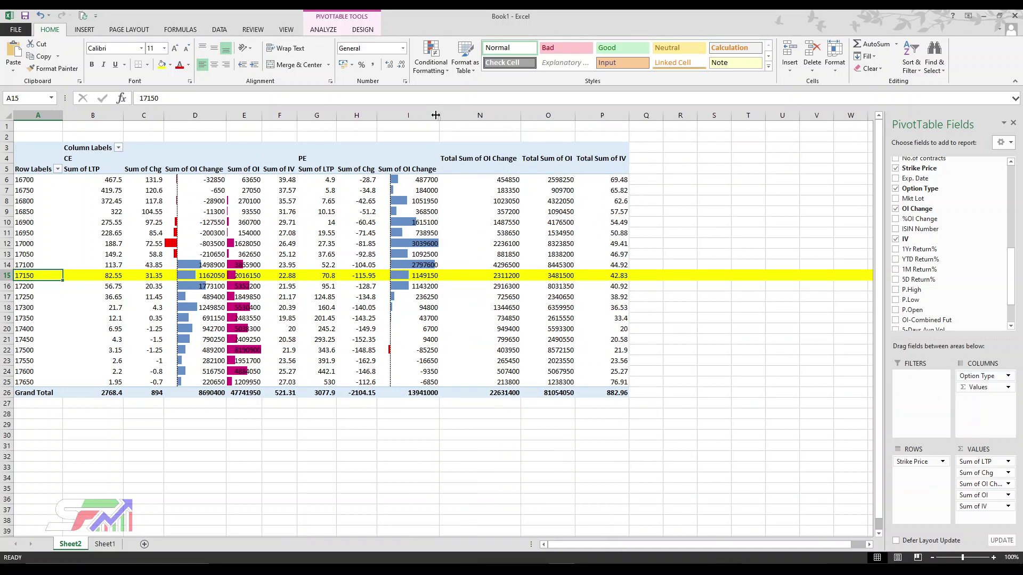
left_click_drag(409, 115, 479, 115)
right_click(453, 115)
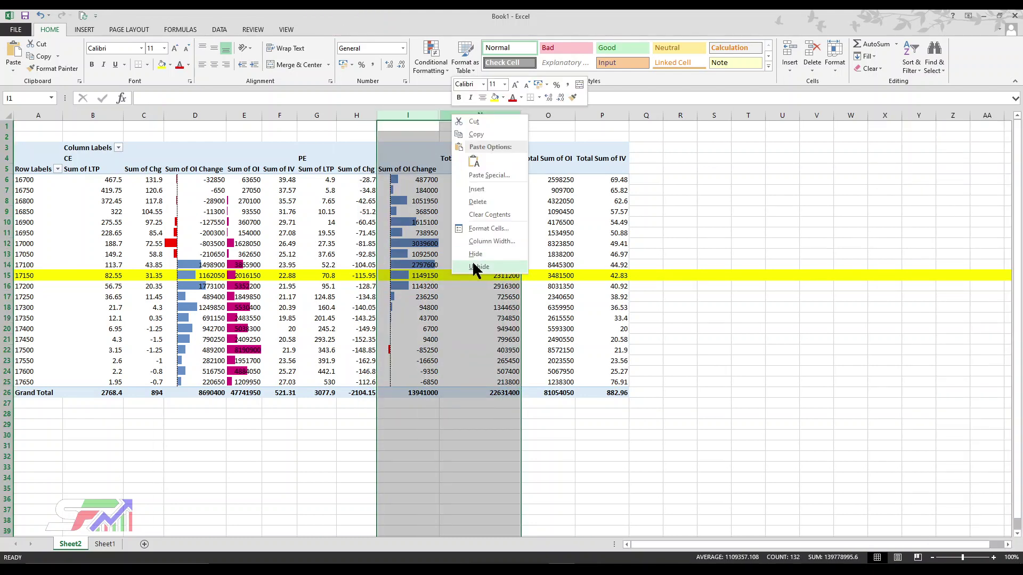
left_click(476, 266)
left_click(545, 182)
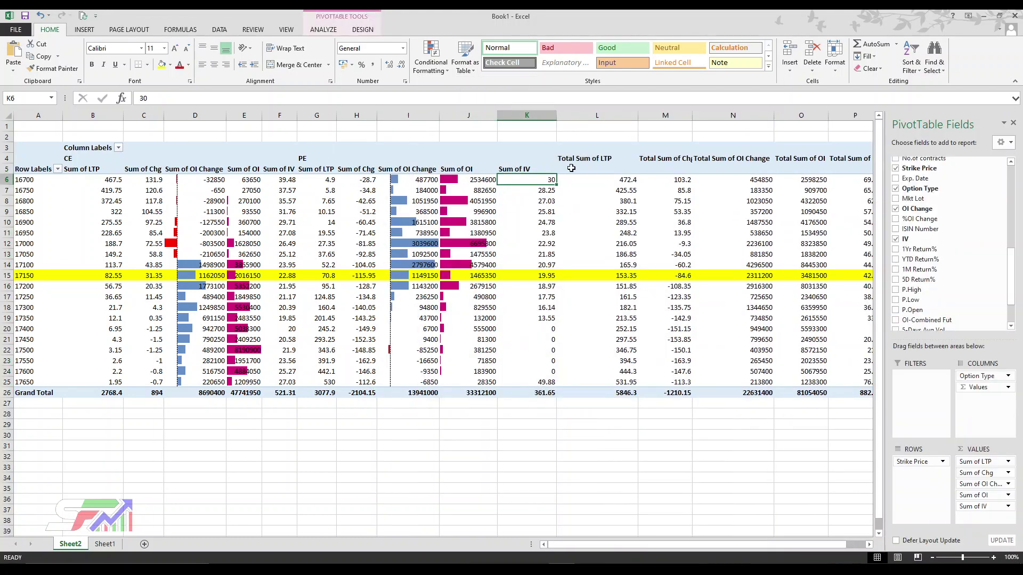
Hide the new grand total columns L to P
left_click_drag(608, 111, 780, 111)
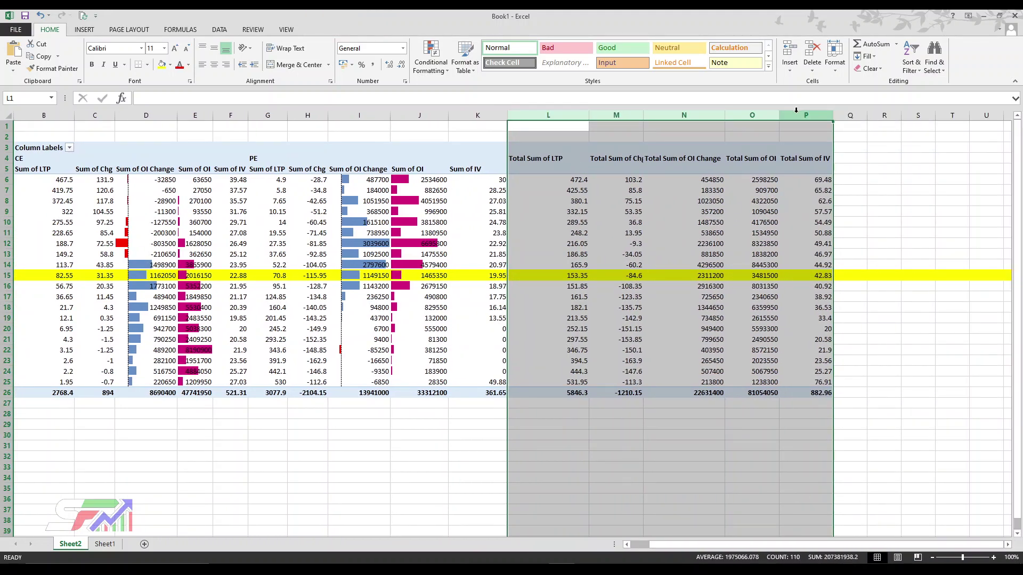
right_click(797, 113)
left_click(834, 253)
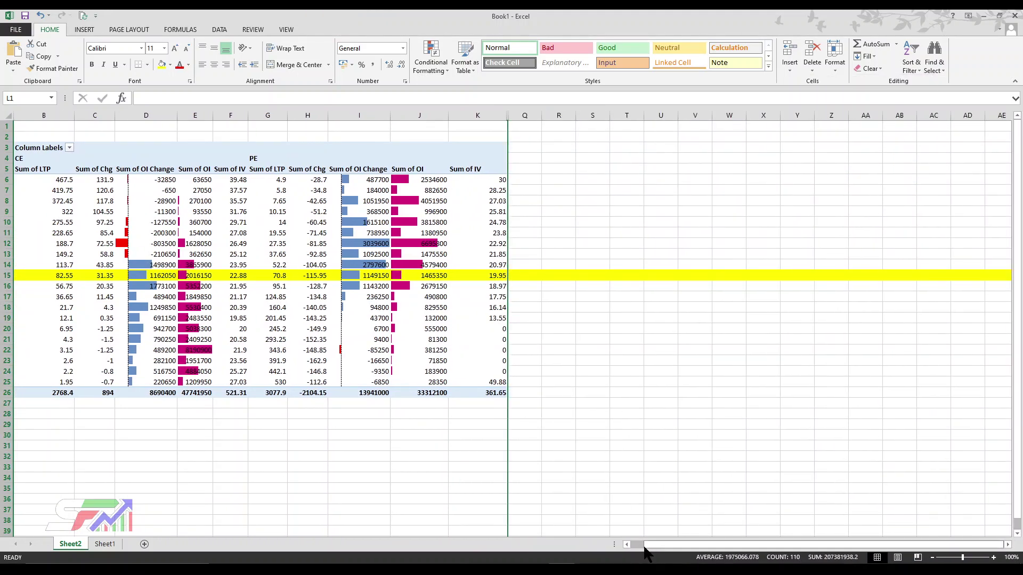
left_click_drag(641, 544, 618, 546)
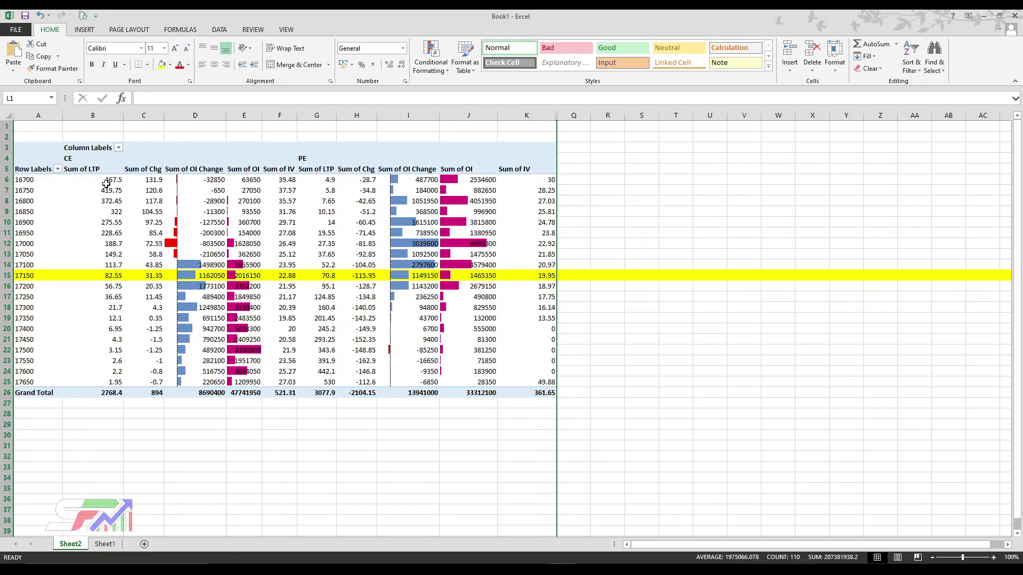
Fill the PE value cells G6:K25 with medium grey
left_click_drag(287, 179, 277, 297)
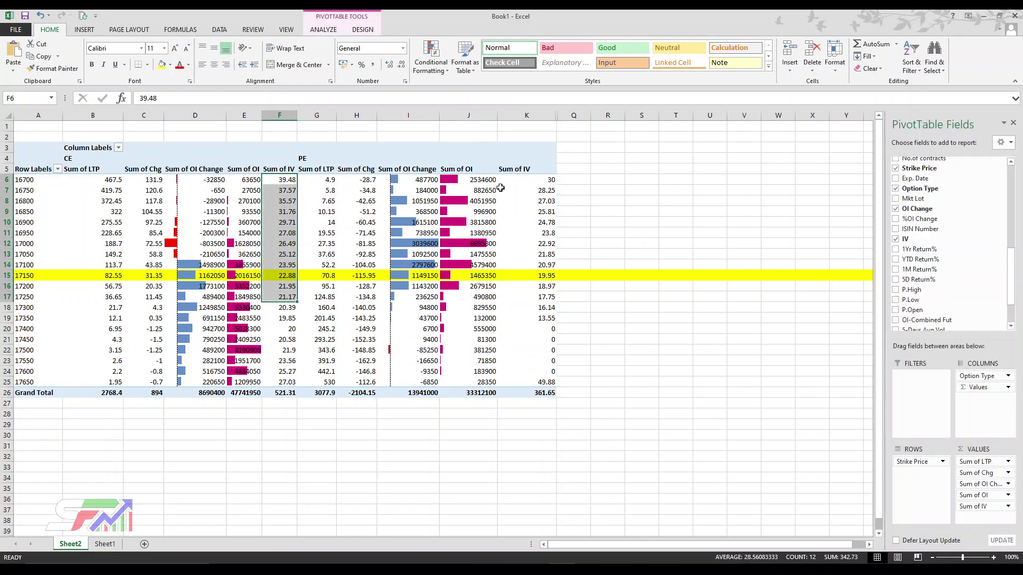
left_click_drag(527, 179, 527, 275)
left_click_drag(320, 179, 533, 382)
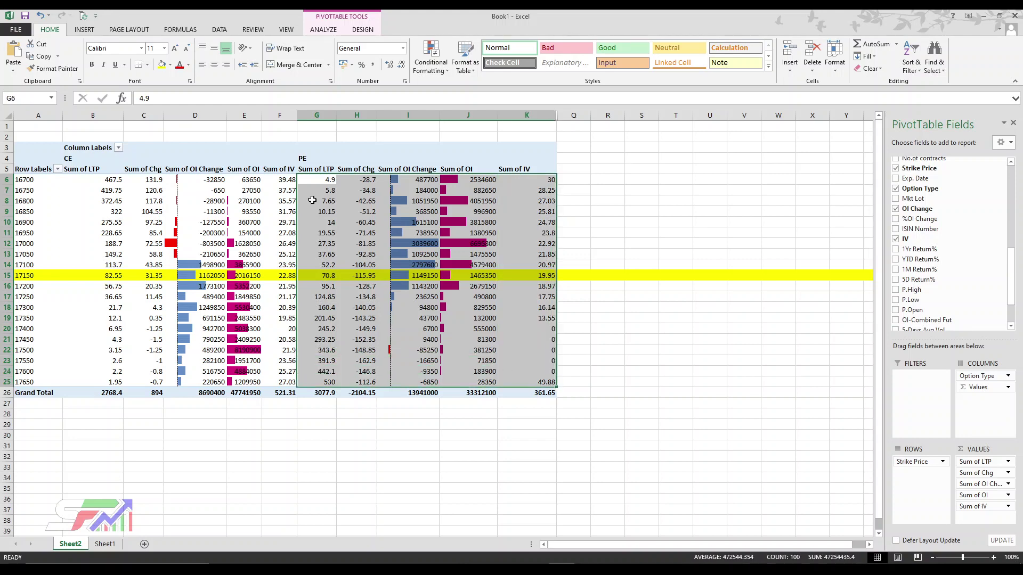
left_click(170, 65)
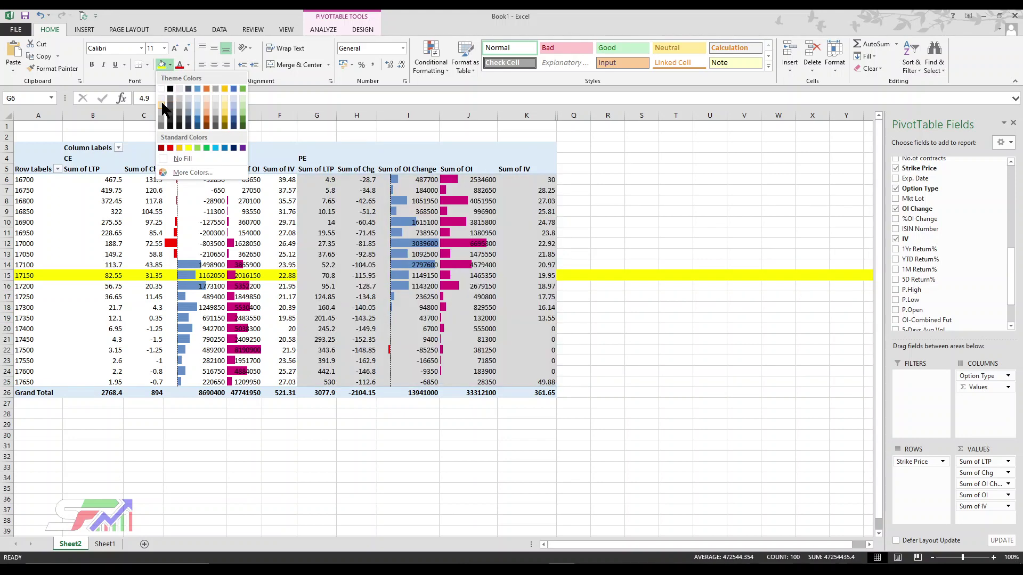
left_click(162, 118)
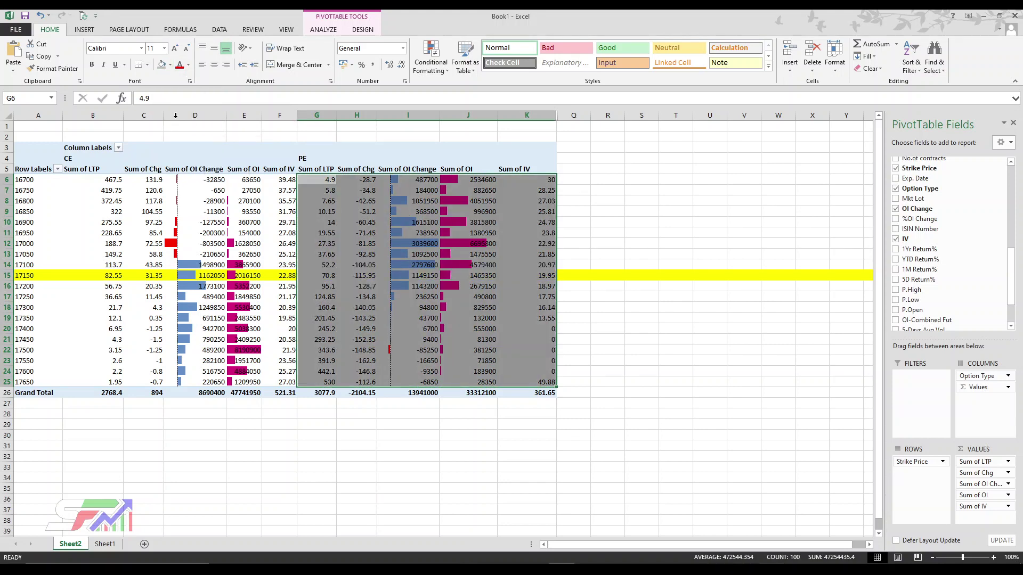
left_click(599, 316)
Fill the CE value cells B6:F25 with light green
left_click_drag(114, 182, 290, 382)
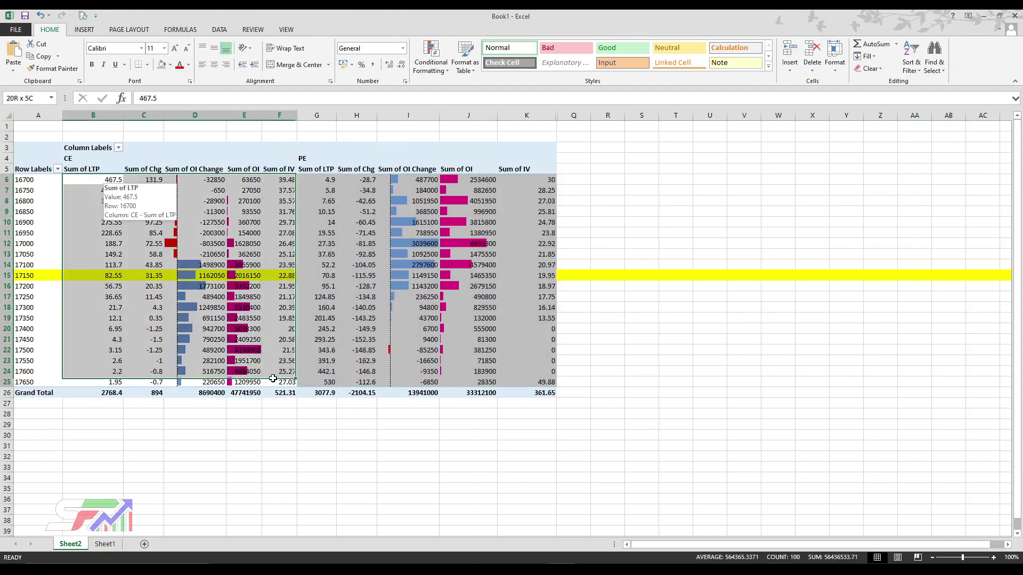
left_click(170, 65)
left_click(242, 102)
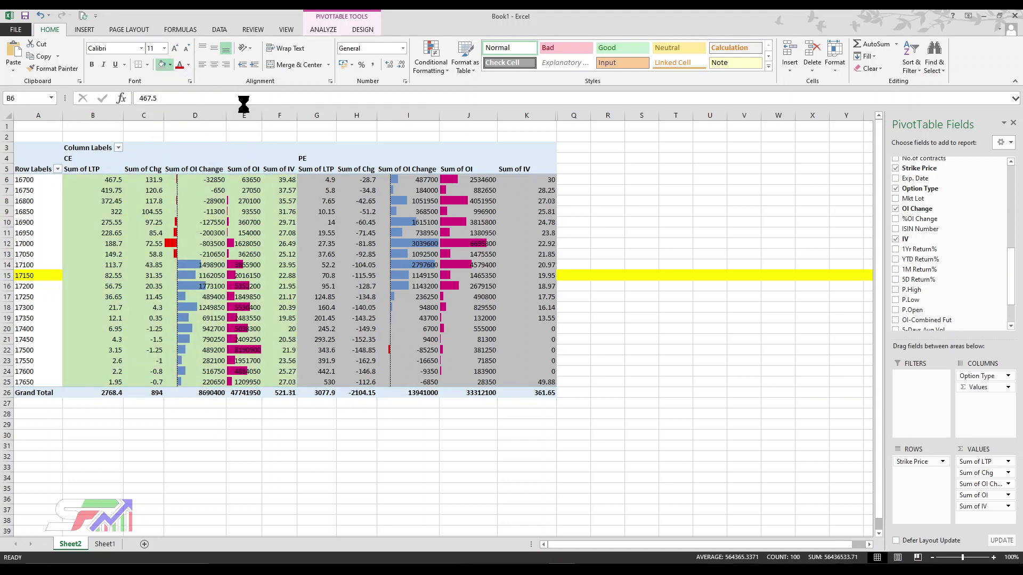
left_click(601, 349)
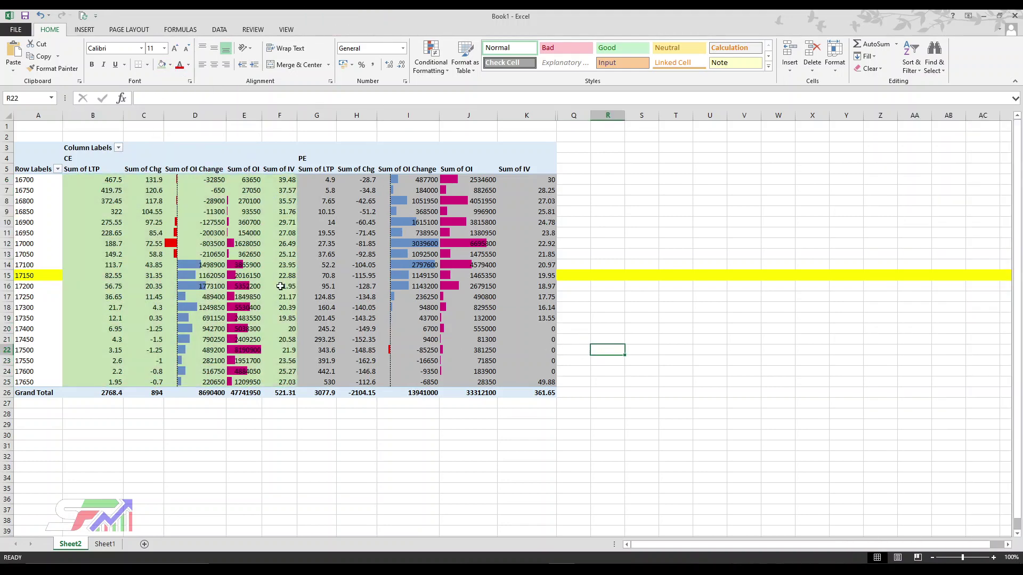
mouse_move(97, 215)
mouse_move(205, 284)
mouse_move(323, 333)
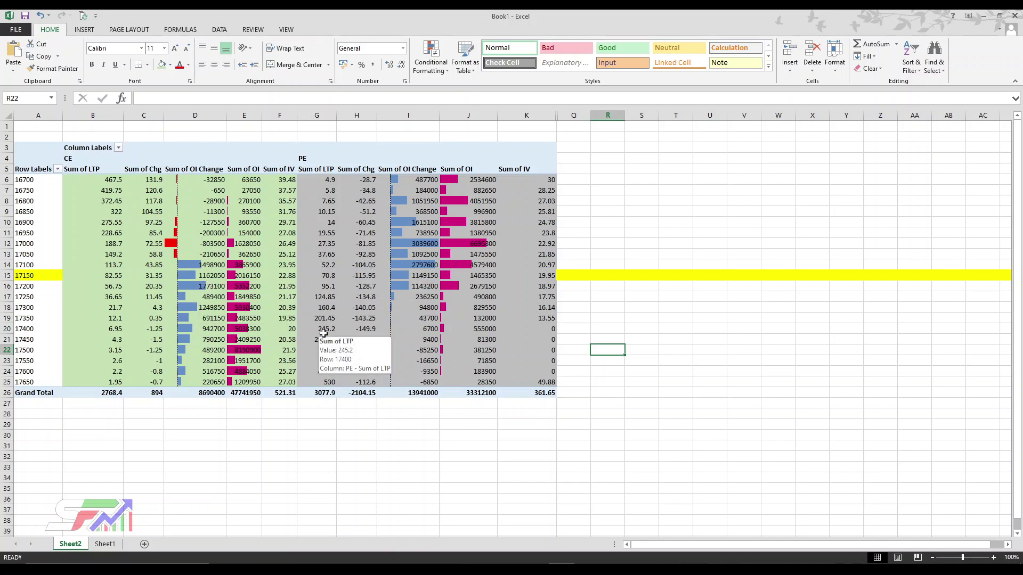
mouse_move(308, 303)
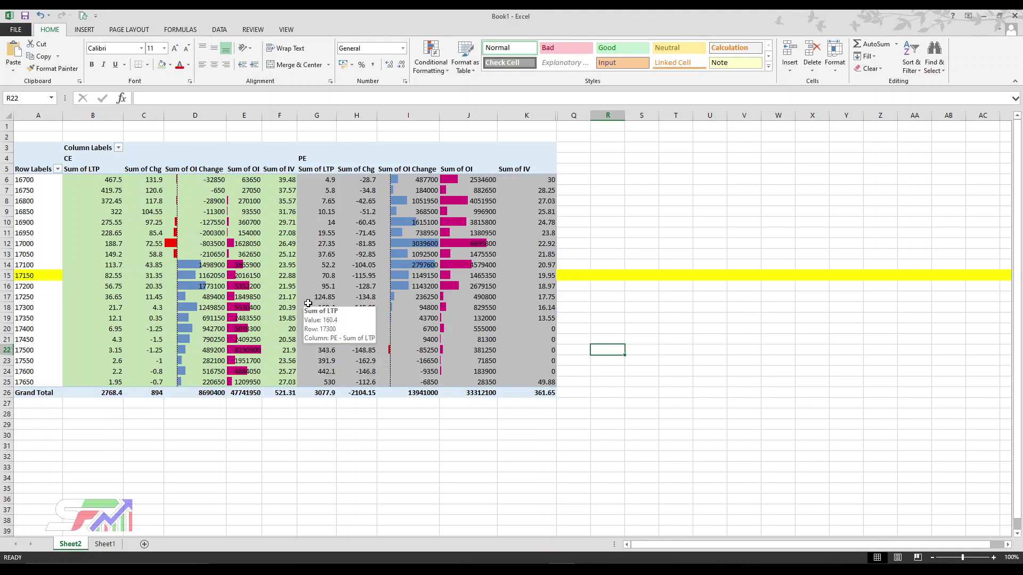